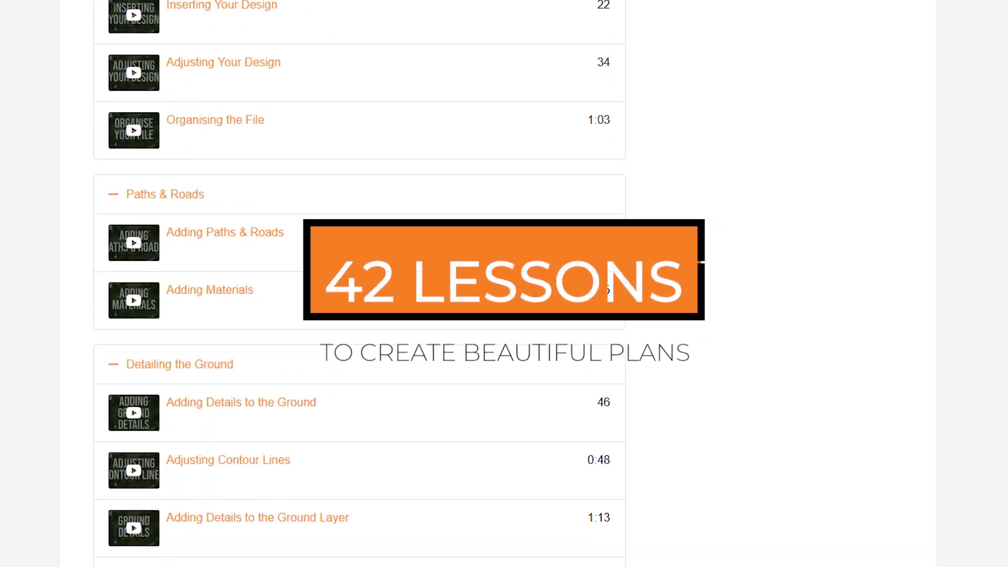
- Look through the Photoshop architectural site plan course page and start the course to view its lesson area
scroll(505, 283, down, 7)
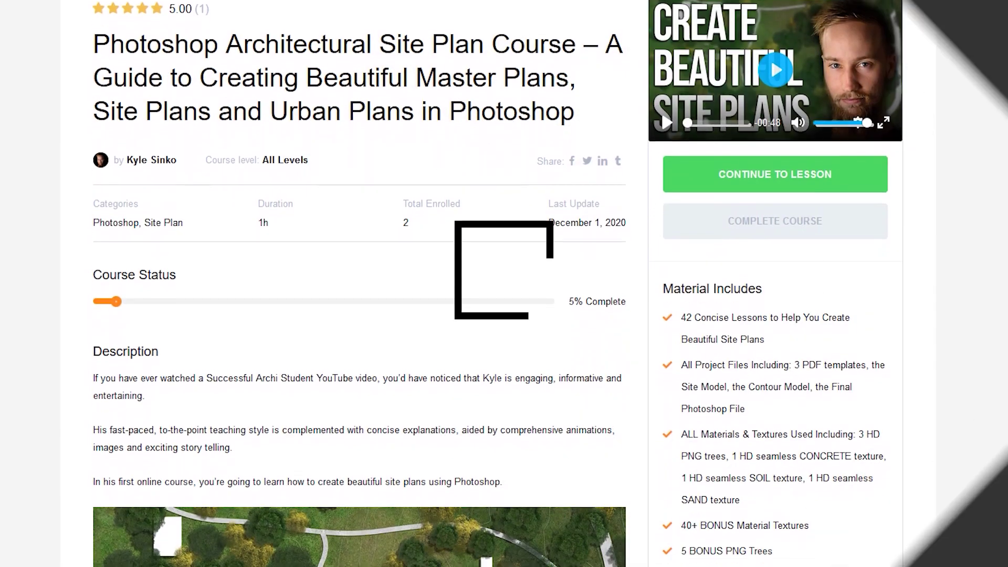
scroll(504, 283, down, 4)
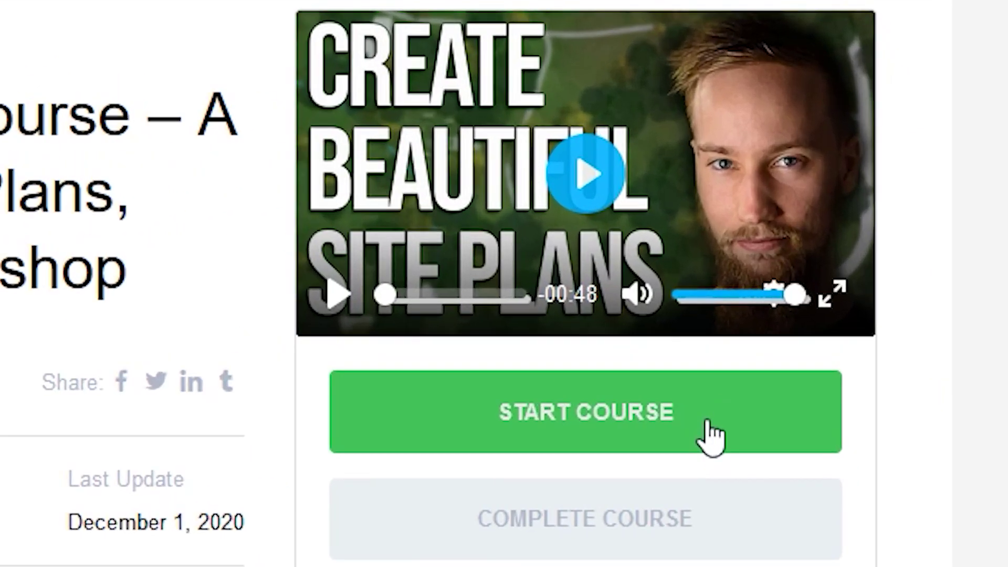
click(701, 262)
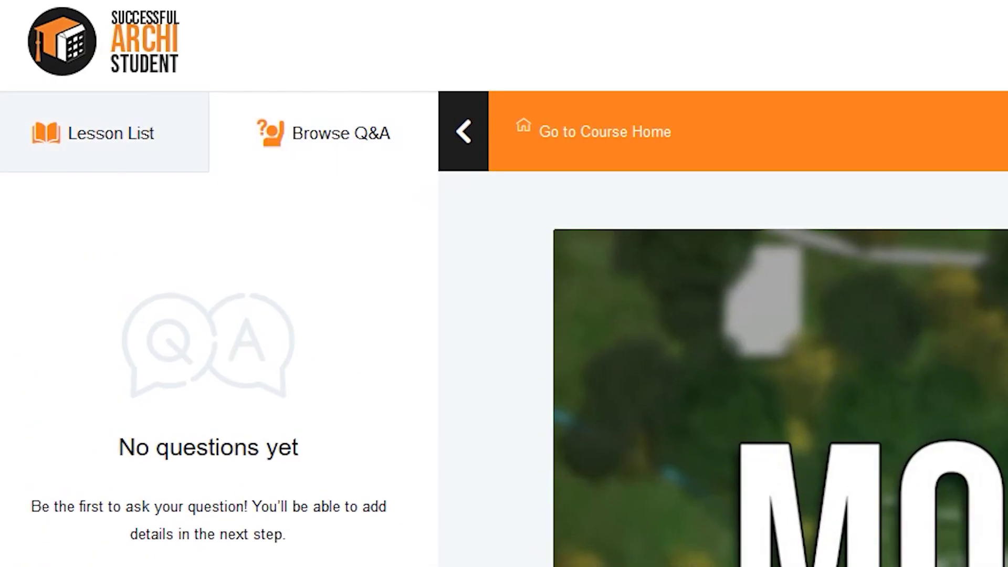
scroll(155, 276, down, 5)
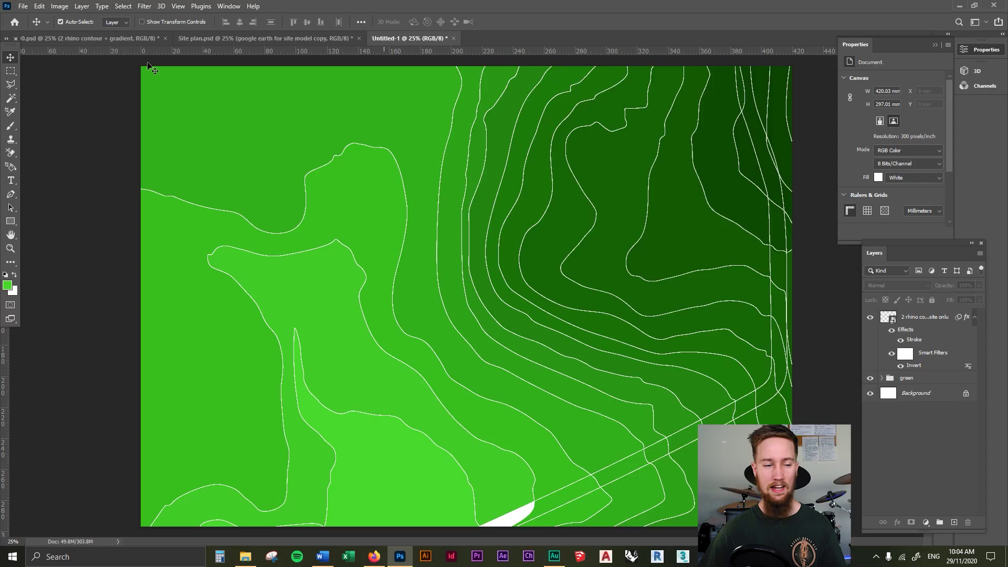
- In the finished site plan document, show the GREEN GRASS DRY copy 5 layer and set its opacity to 70%
click(117, 39)
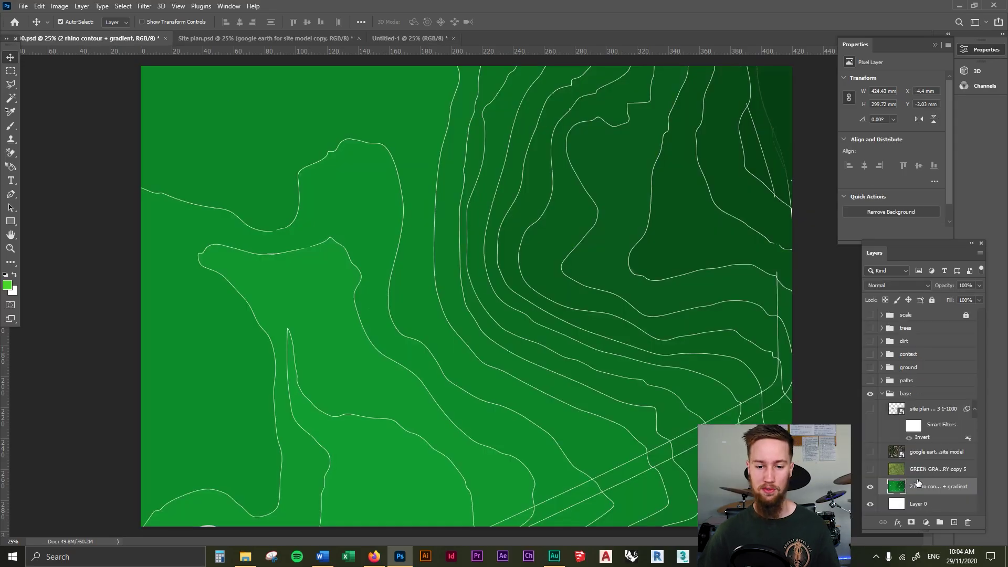
click(871, 470)
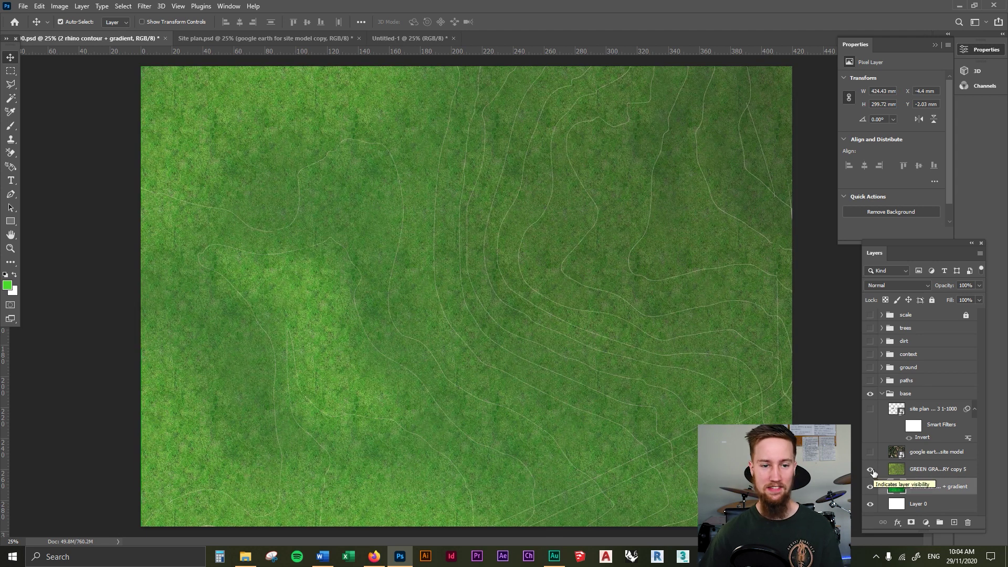
click(933, 469)
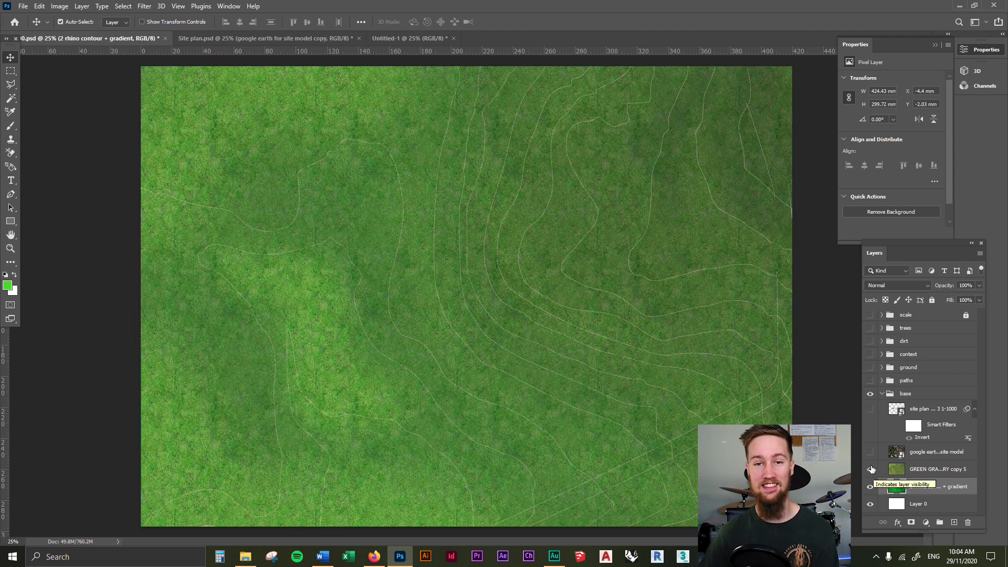
key(7)
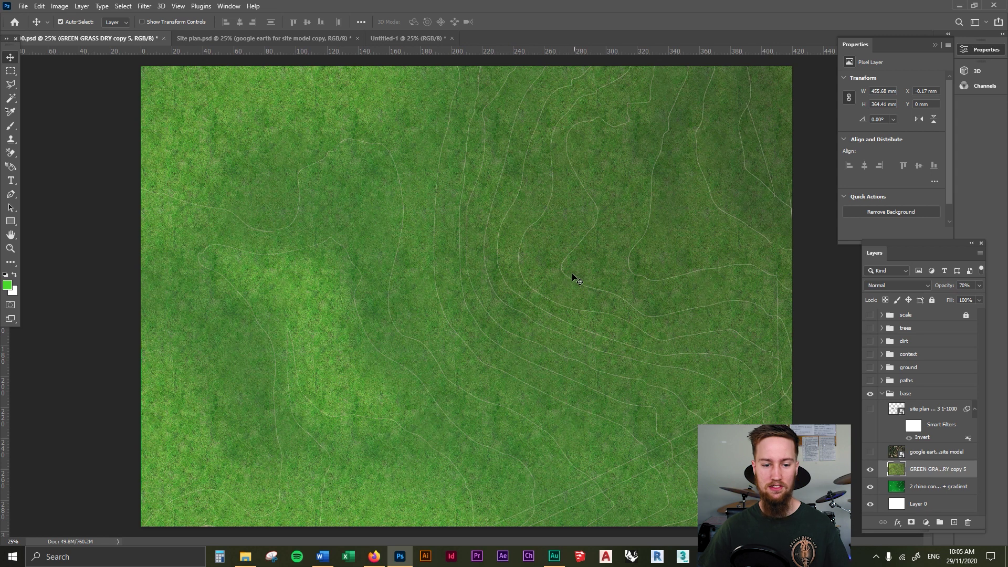
- Save the untitled contour document as file.psd and hide the Stroke effect on the rhino contour layer
click(385, 40)
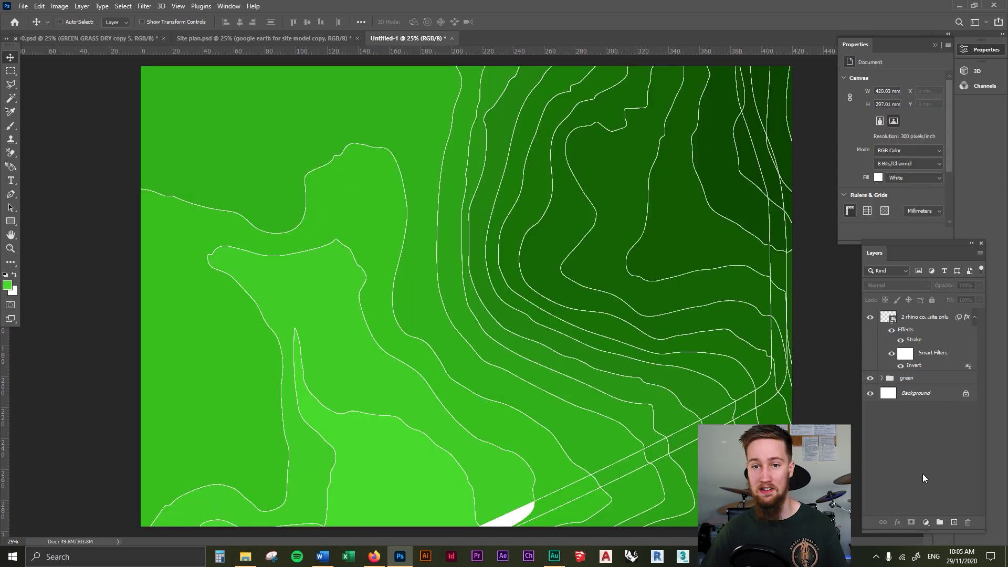
key(ctrl+s)
text(d)
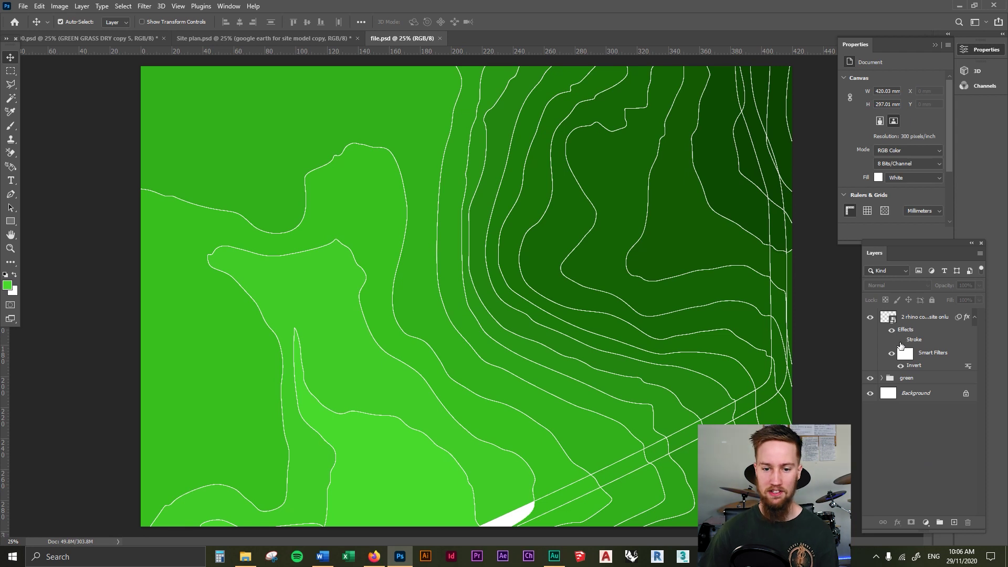
click(900, 340)
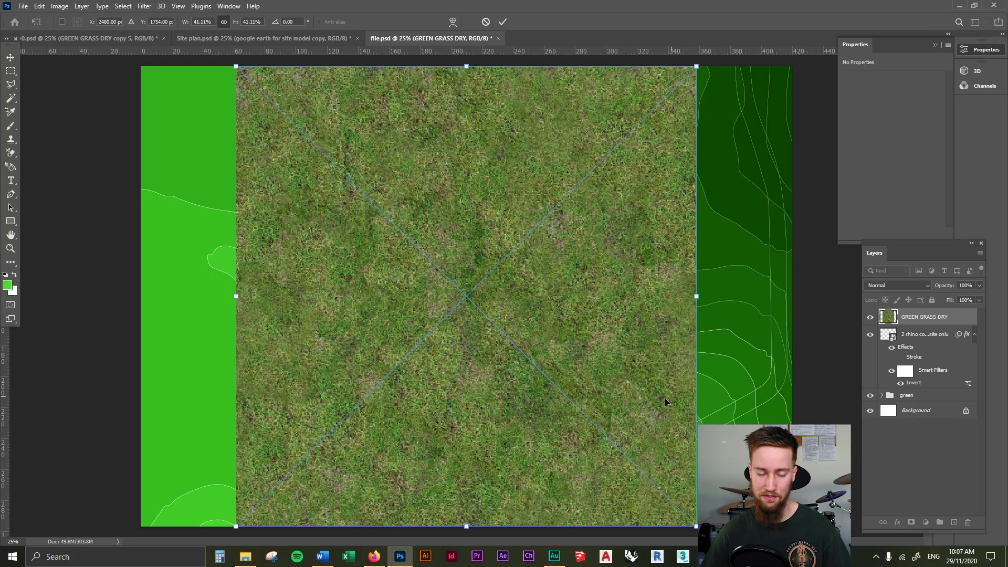
- Scale the GREEN GRASS DRY texture down to about 63 mm square and place it in the canvas's upper-left corner
drag(697, 527, 409, 313)
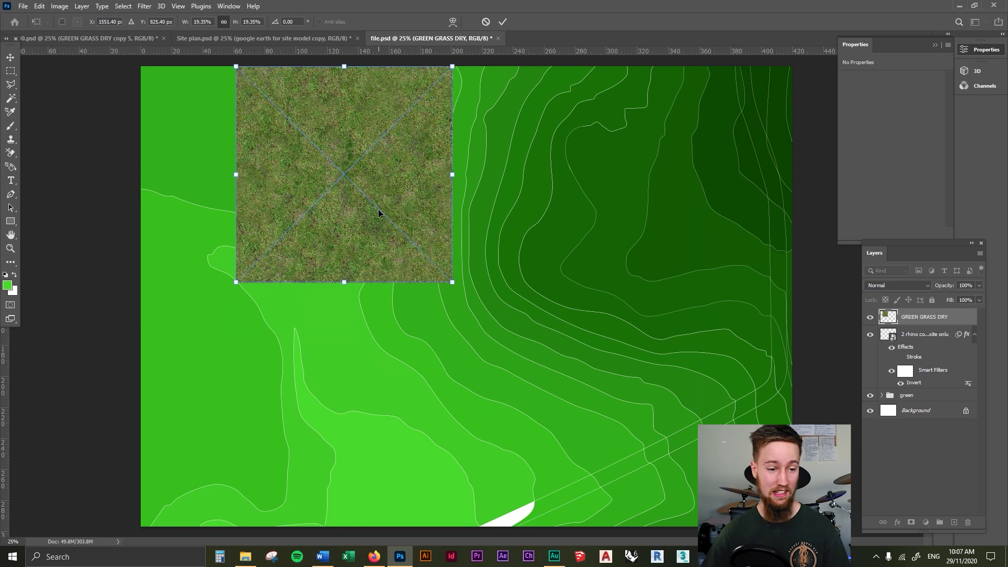
drag(379, 175, 323, 175)
drag(394, 281, 318, 258)
key(Return)
- Duplicate the grass tile sideways, copying the growing set each time, until one row spans the canvas's top edge
drag(311, 212, 283, 126)
click(179, 127)
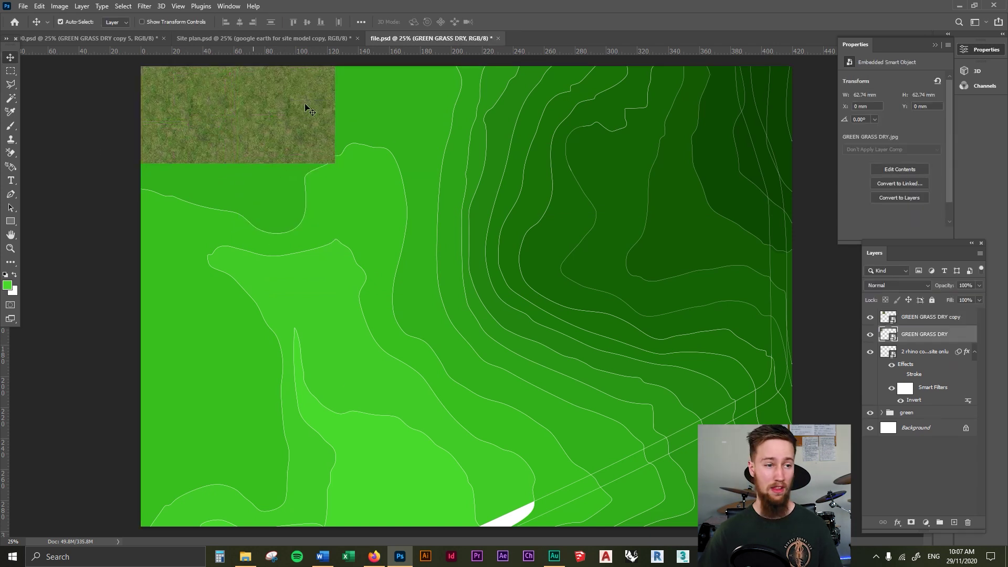
shift+click(297, 116)
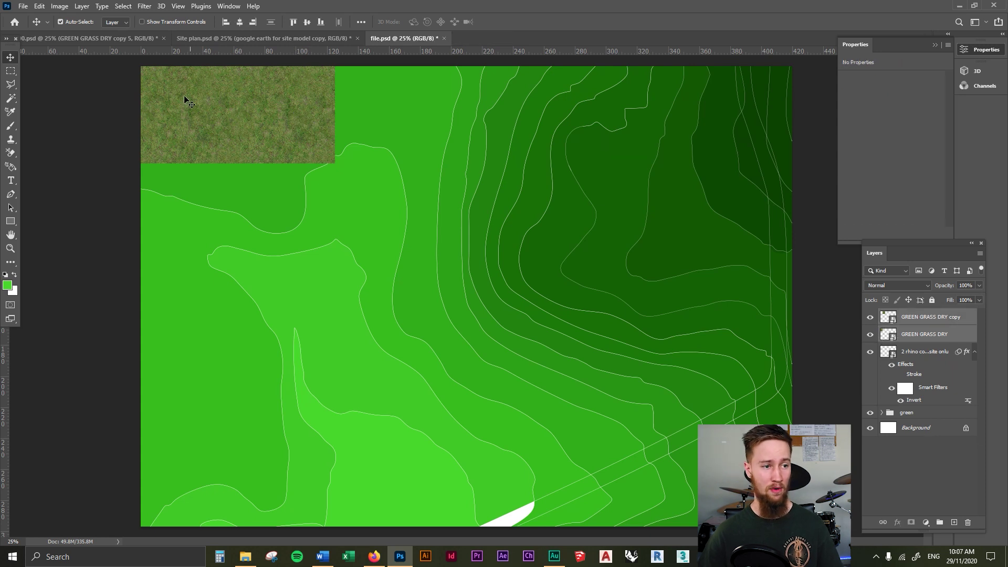
drag(165, 115, 361, 114)
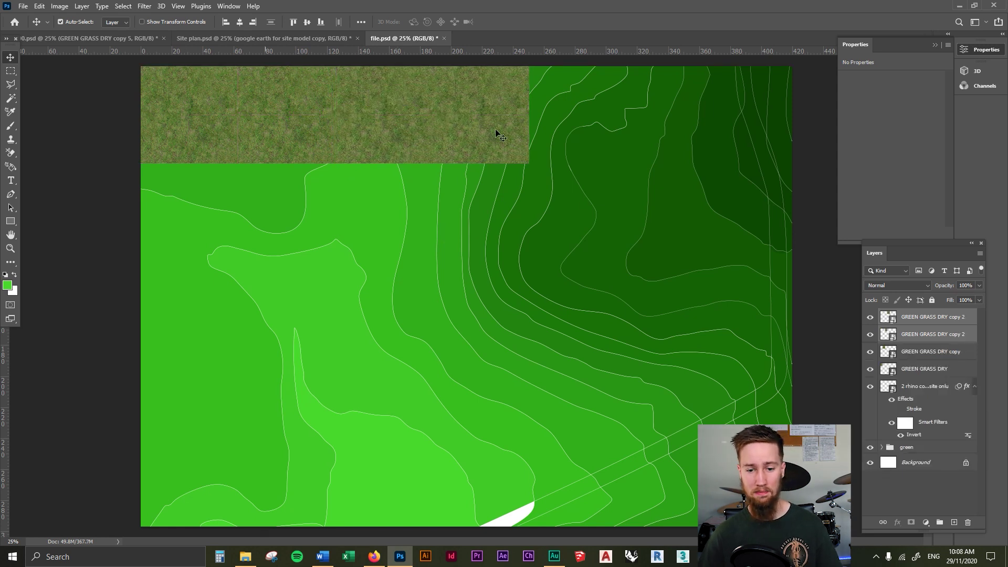
click(943, 322)
drag(691, 324, 586, 131)
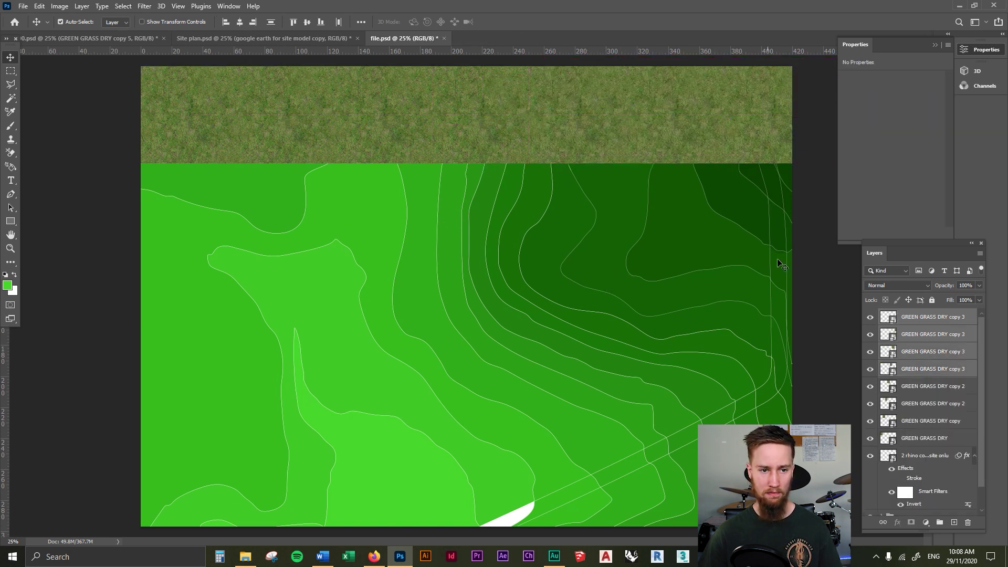
- Duplicate the full row of grass tiles downwards, then both rows together, to build four rows of grass
click(933, 318)
shift+click(933, 440)
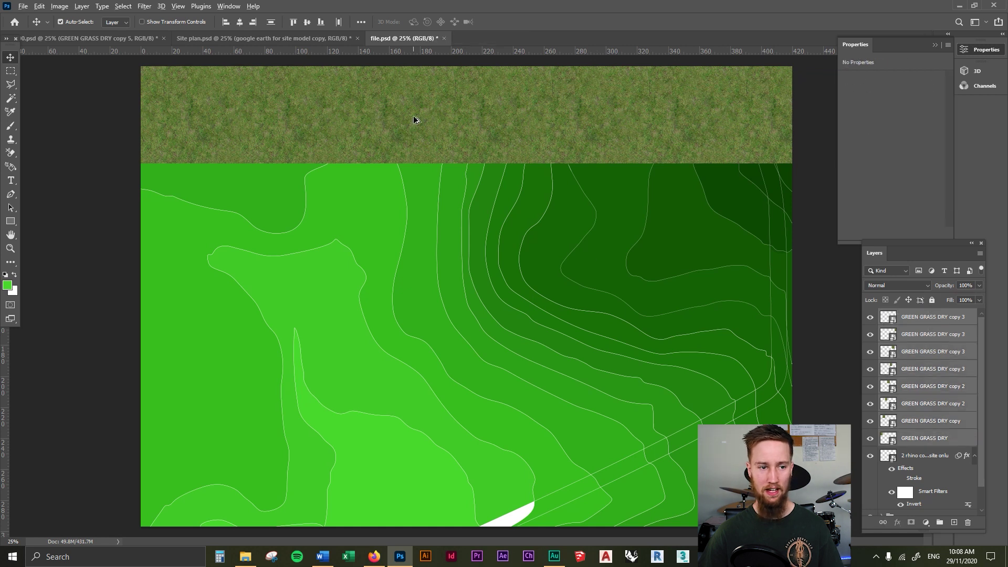
drag(408, 98, 436, 292)
scroll(933, 336, down, 4)
shift+click(933, 439)
key(shift+Up)
- Select the existing grass tile layers and duplicate the block below itself to cover the rest of the canvas
click(936, 318)
scroll(938, 360, down, 10)
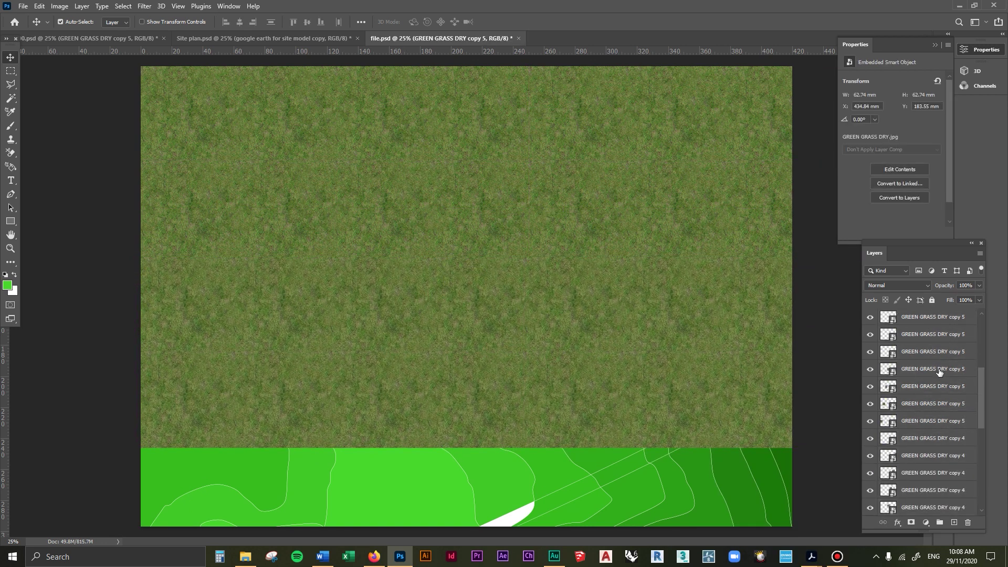
shift+click(940, 415)
drag(447, 73, 450, 455)
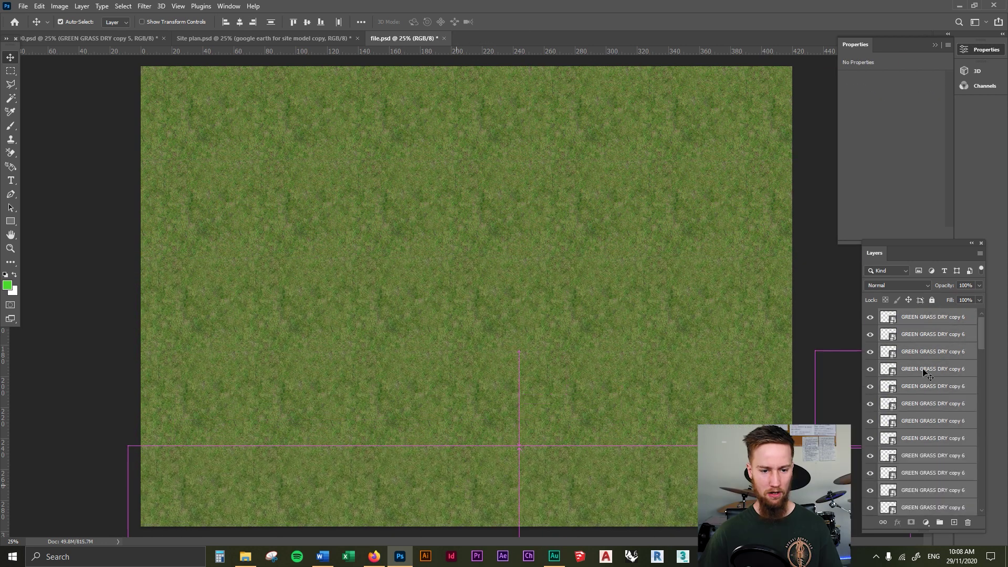
- Select all the GREEN GRASS DRY layers and merge them into a single layer
click(940, 325)
scroll(945, 368, down, 10)
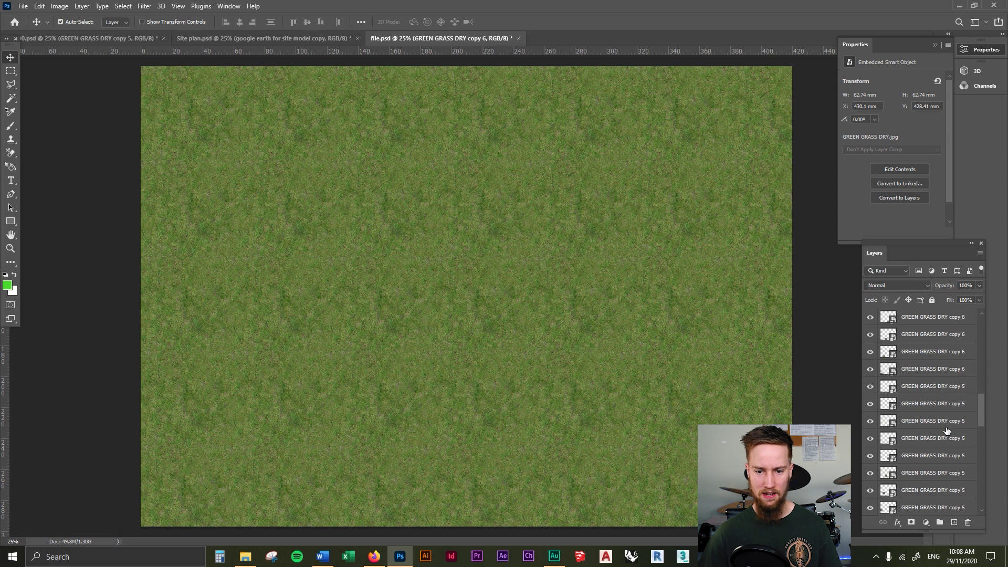
scroll(948, 423, down, 10)
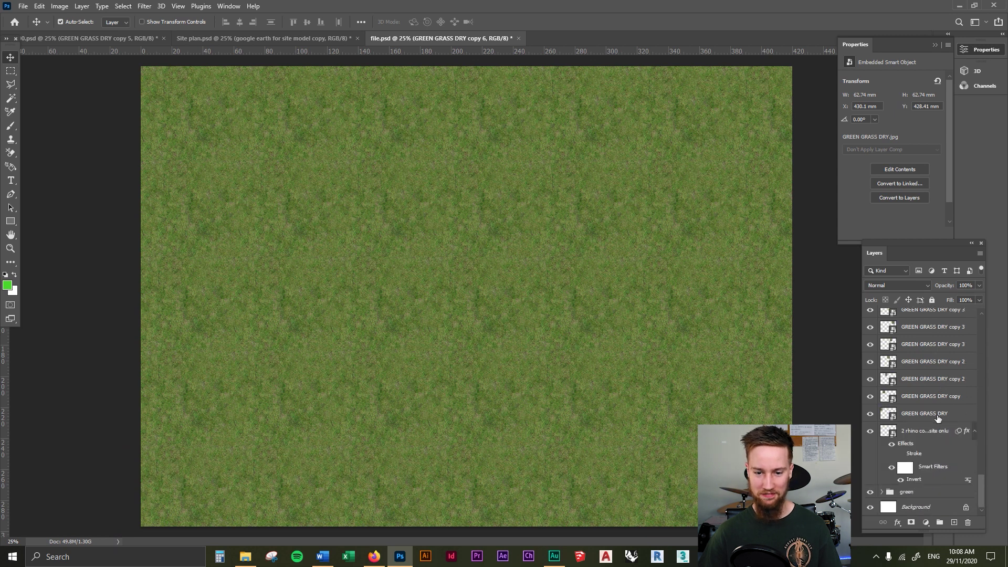
shift+click(938, 414)
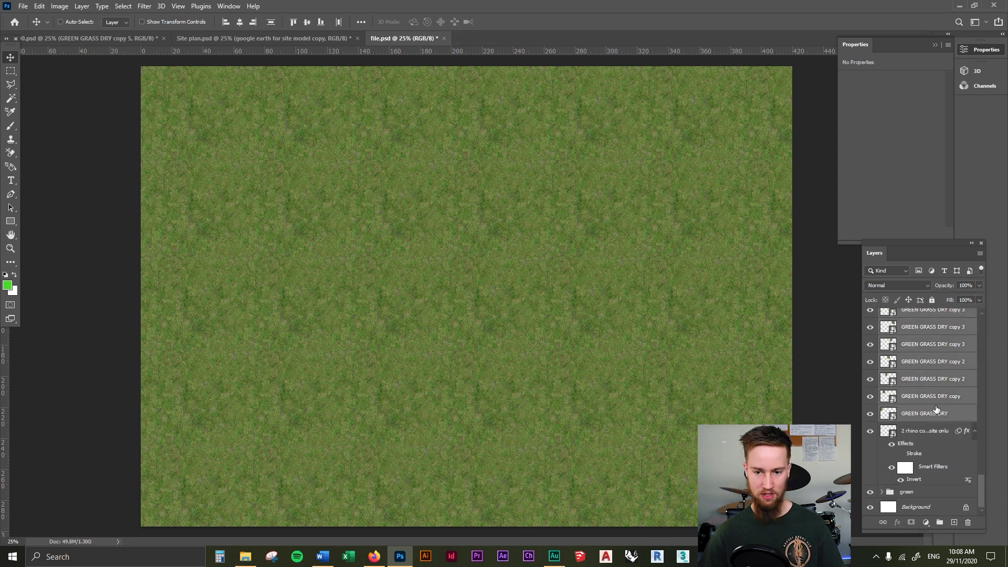
key(ctrl+g)
double_click(908, 314)
text(grass)
key(Return)
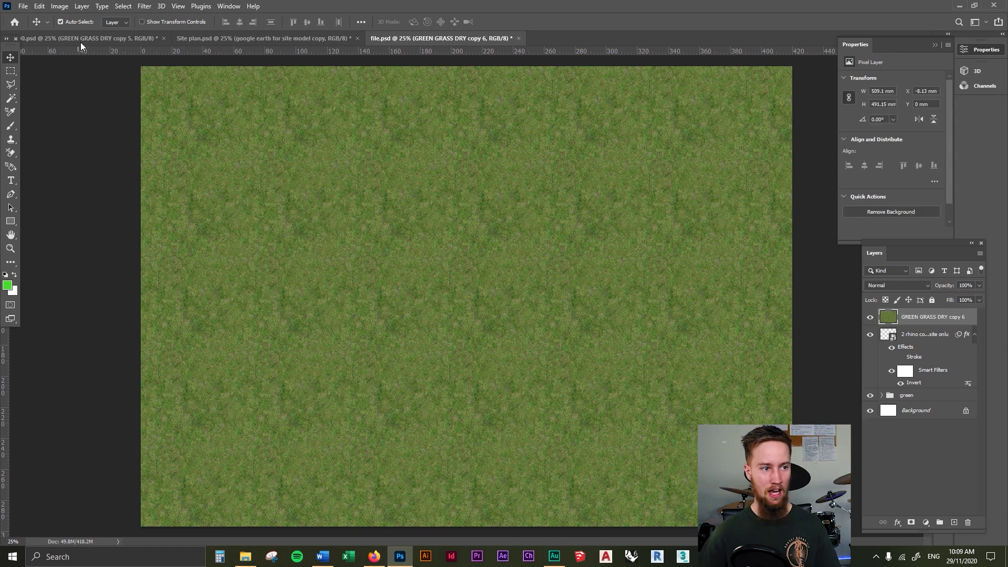
- Switch to the finished site plan document and set the google earth for site model layer's opacity to 100%
click(81, 39)
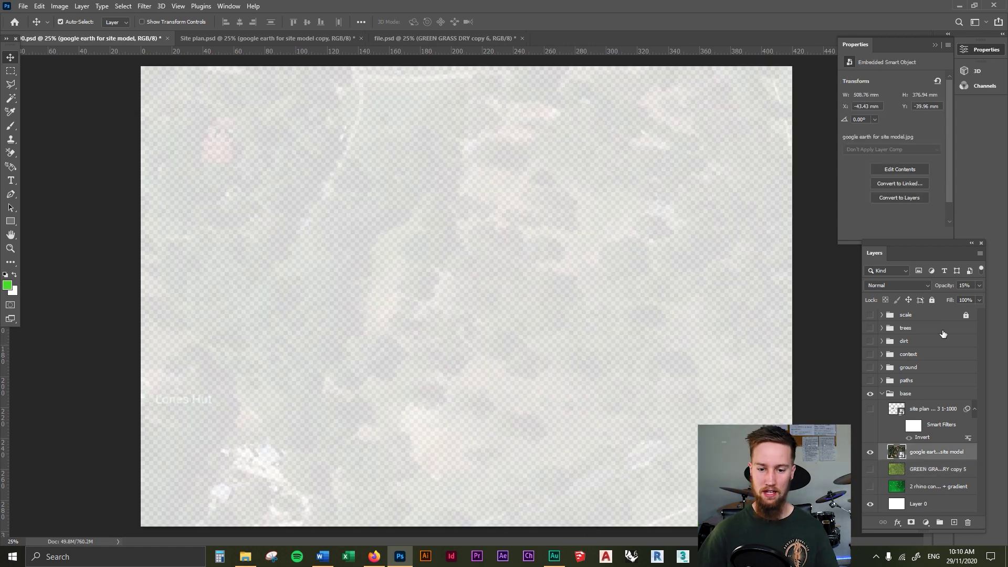
text(1000)
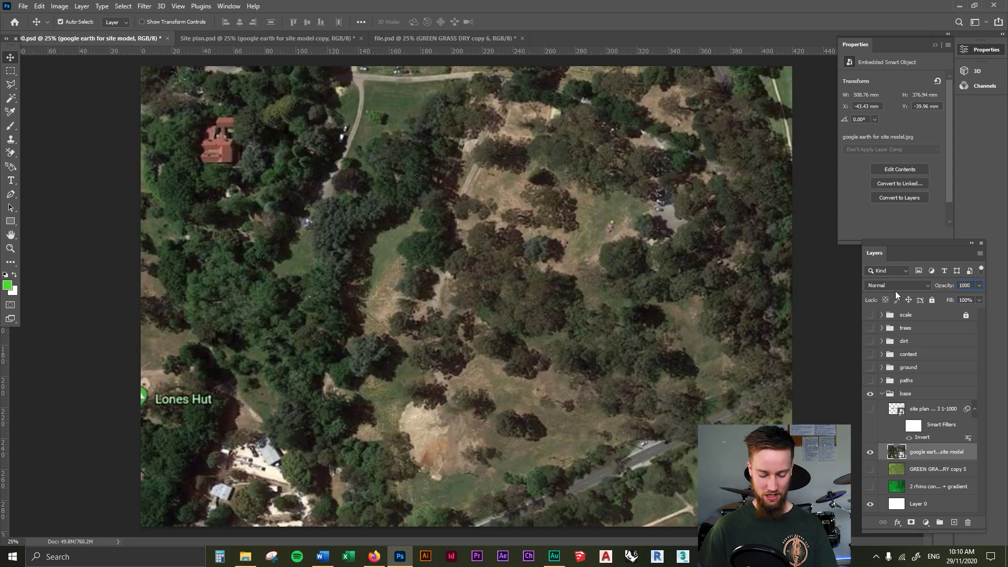
key(Return)
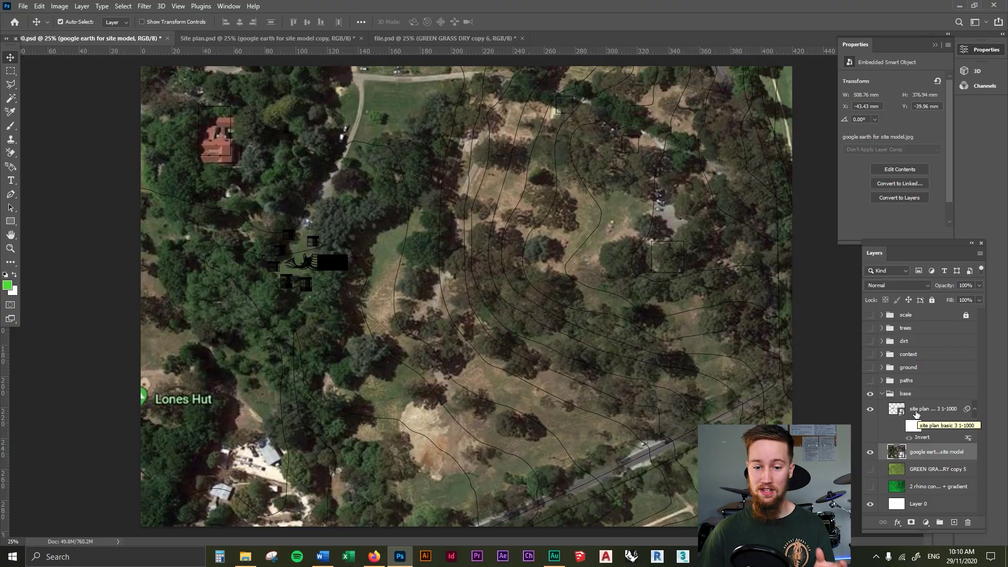
- Compare the site plan linework with and without the google earth layer, and set that layer's opacity to 15%
click(870, 452)
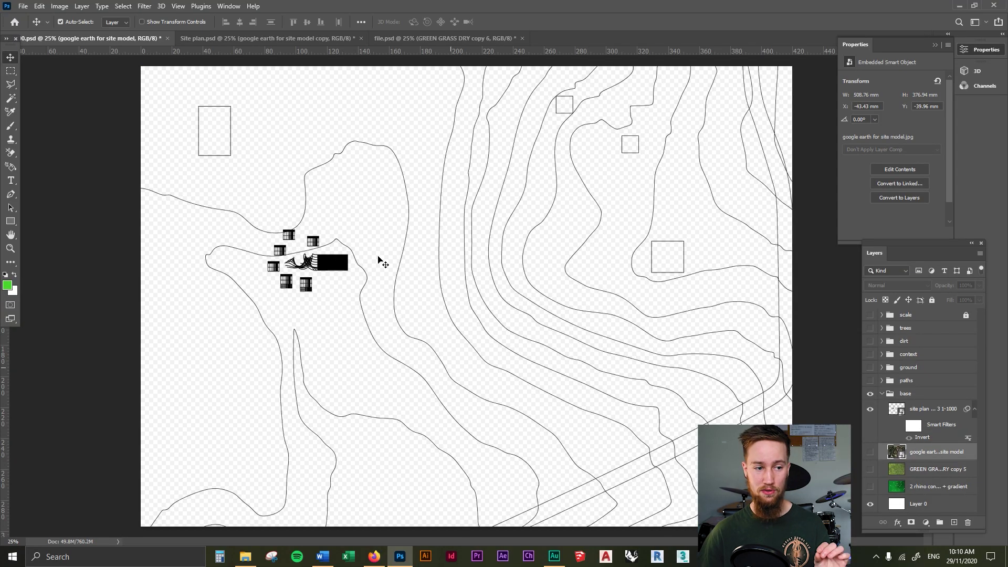
click(870, 451)
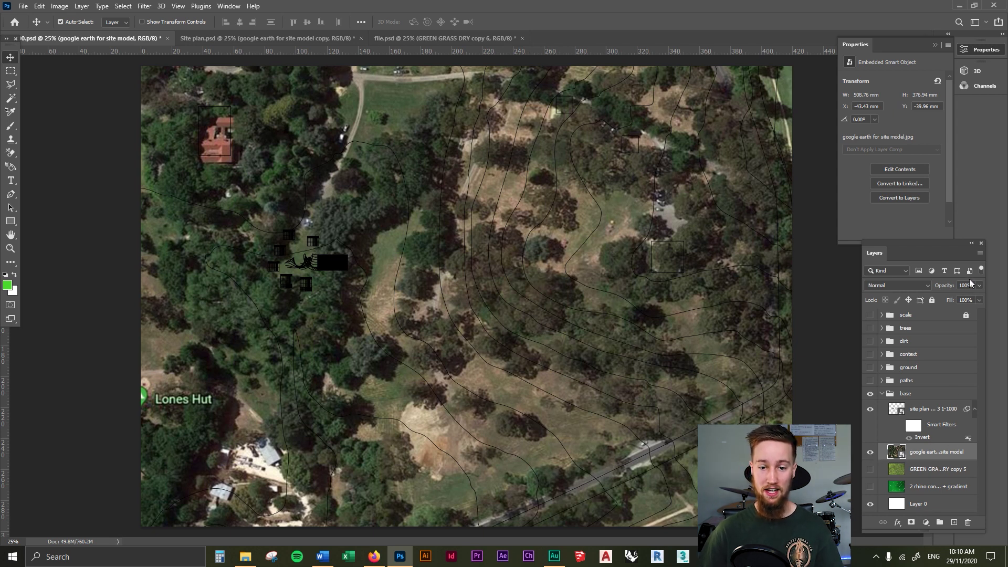
text(15)
key(Return)
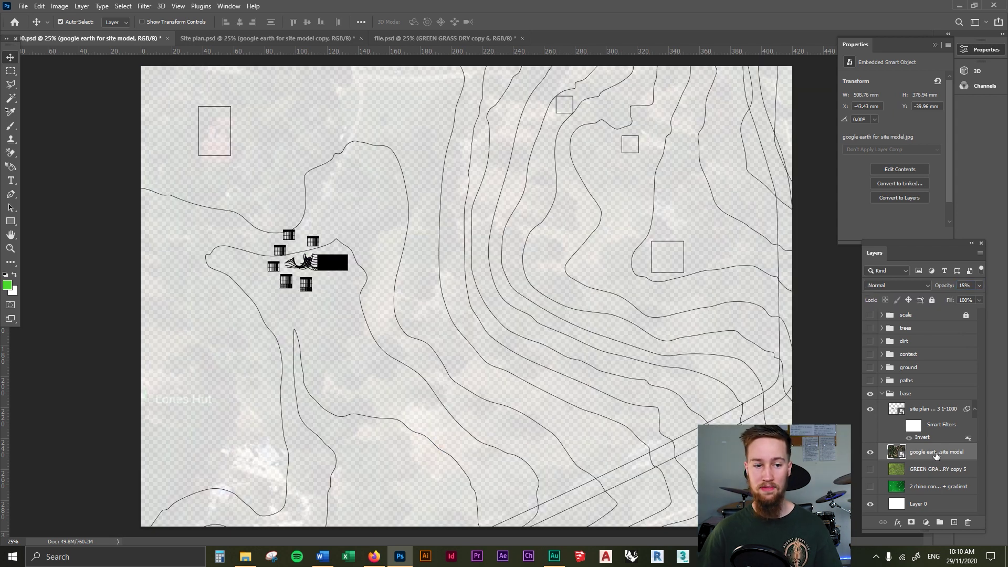
- Show the grass and gradient layers, compare them with the google earth overlay on and off, and hide the overlay and site plan linework
click(871, 488)
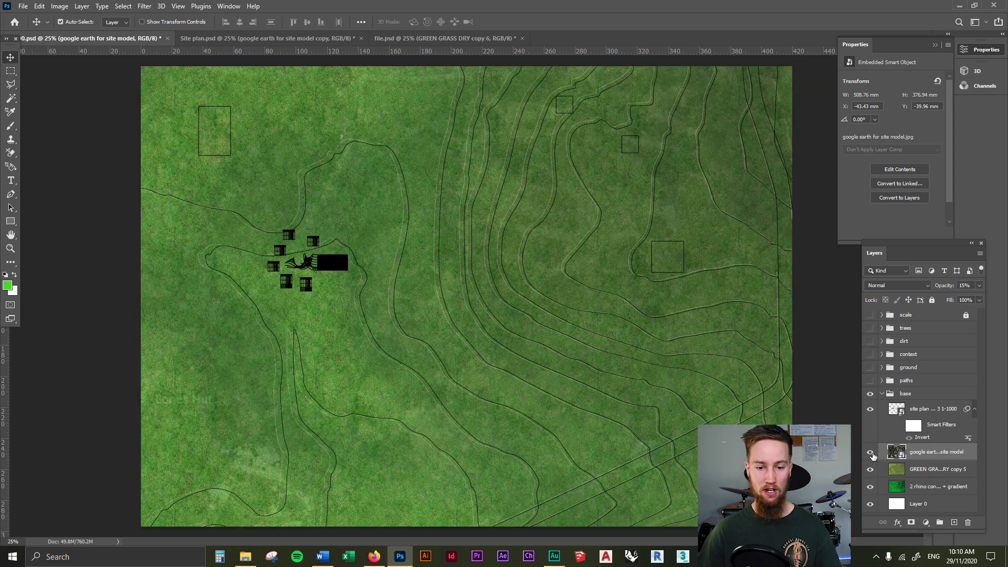
click(871, 455)
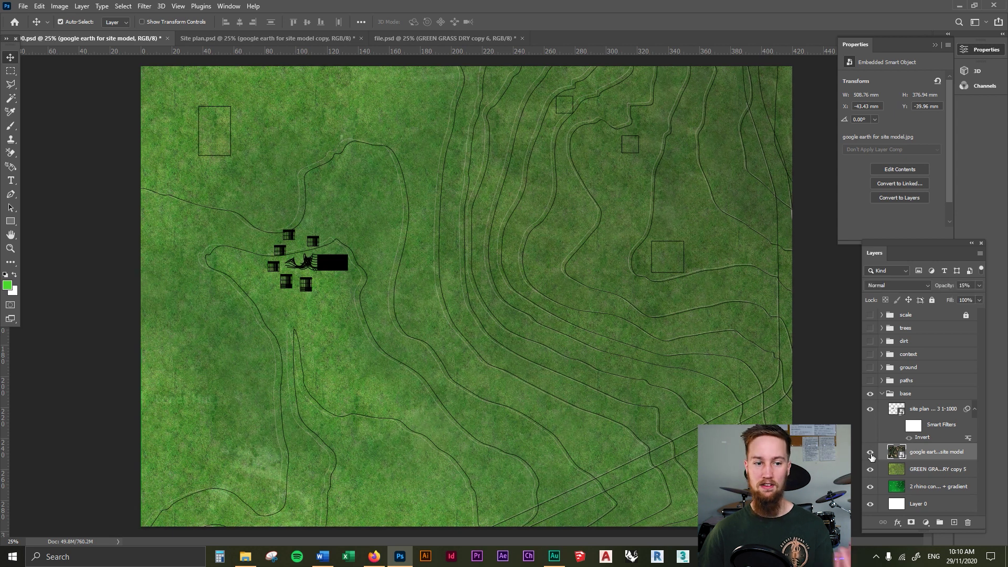
click(872, 452)
click(871, 453)
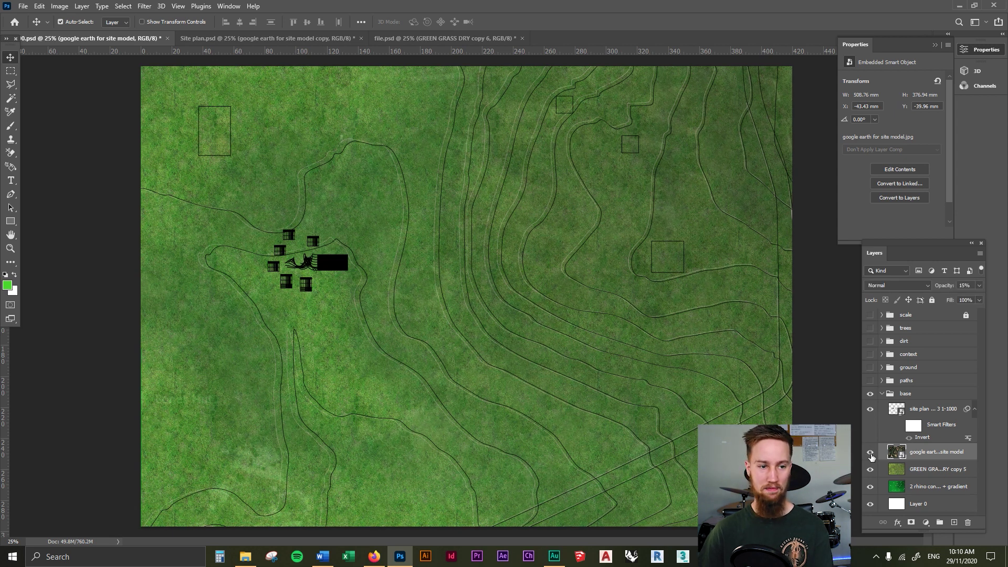
click(871, 409)
click(872, 454)
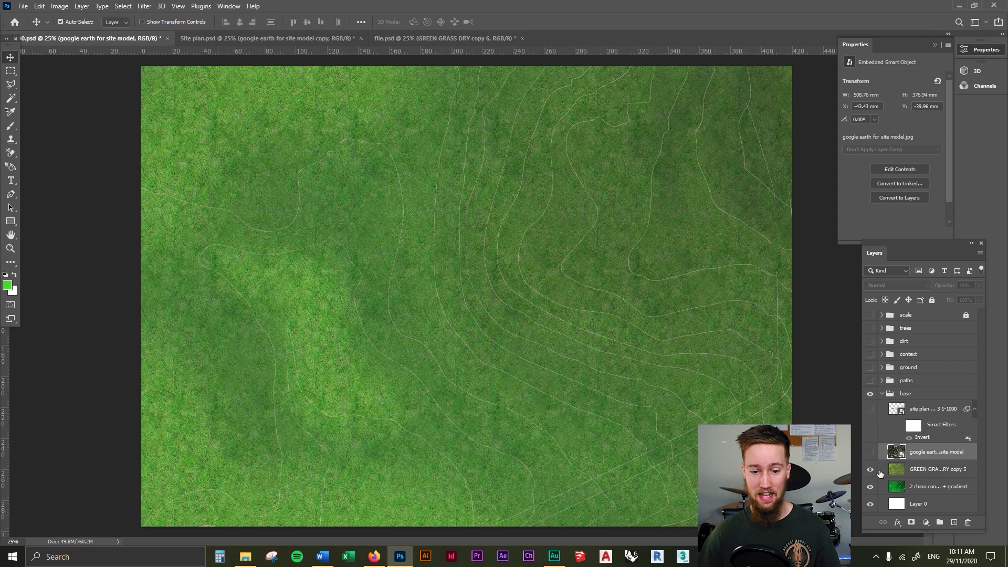
- Check the GREEN GRASS DRY copy 5 layer's opacity in the finished document and return to file.psd
click(930, 470)
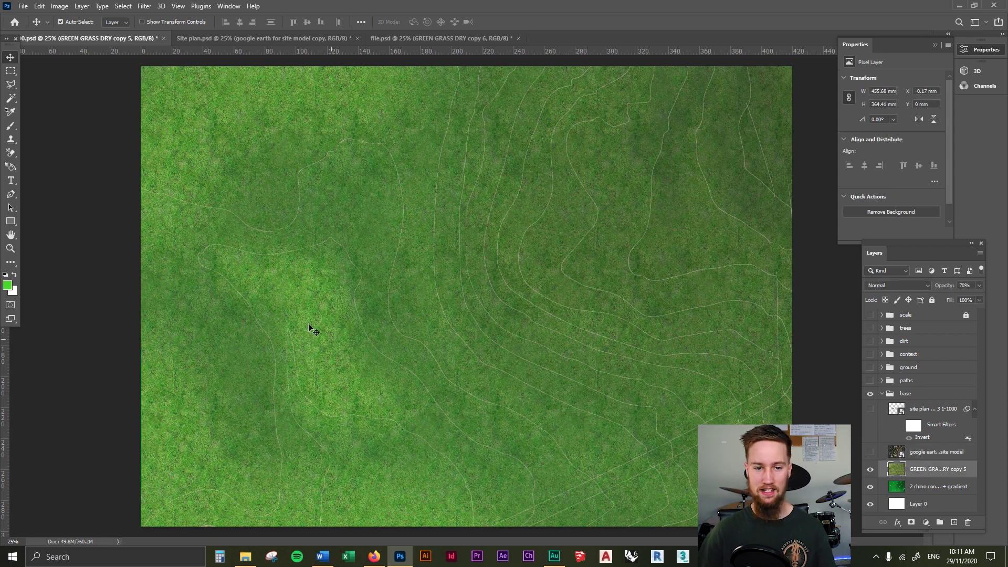
click(418, 39)
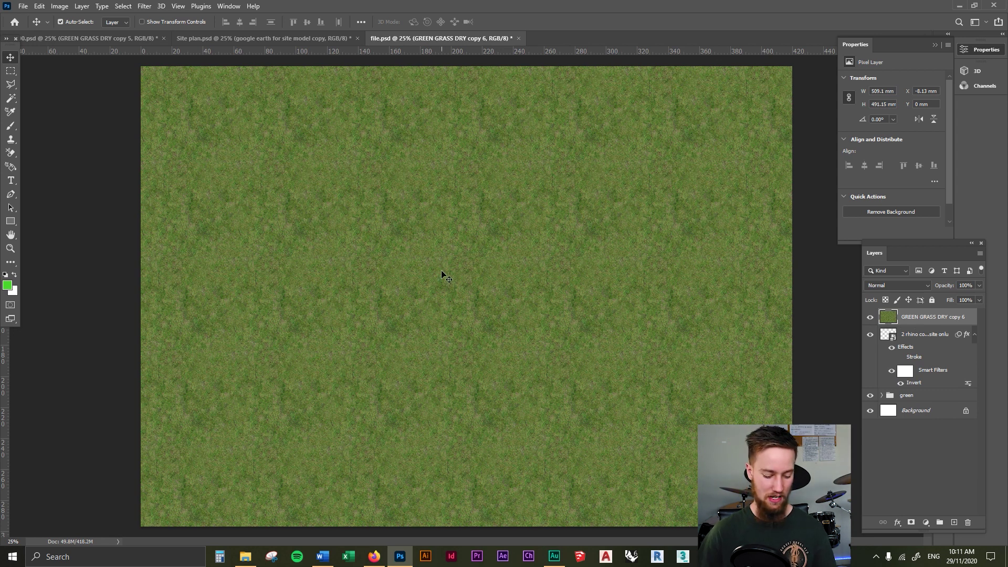
- Enlarge the GREEN GRASS DRY copy 6 layer to about 289% and reposition it to cover the canvas
key(ctrl+t)
key(ctrl+minus)
key(ctrl+minus)
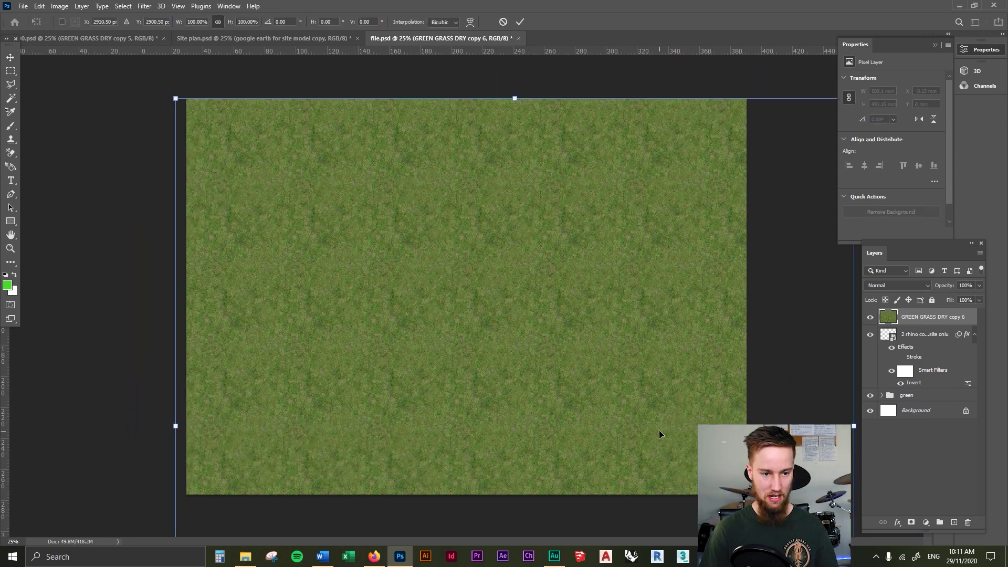
drag(907, 389, 1007, 387)
key(Return)
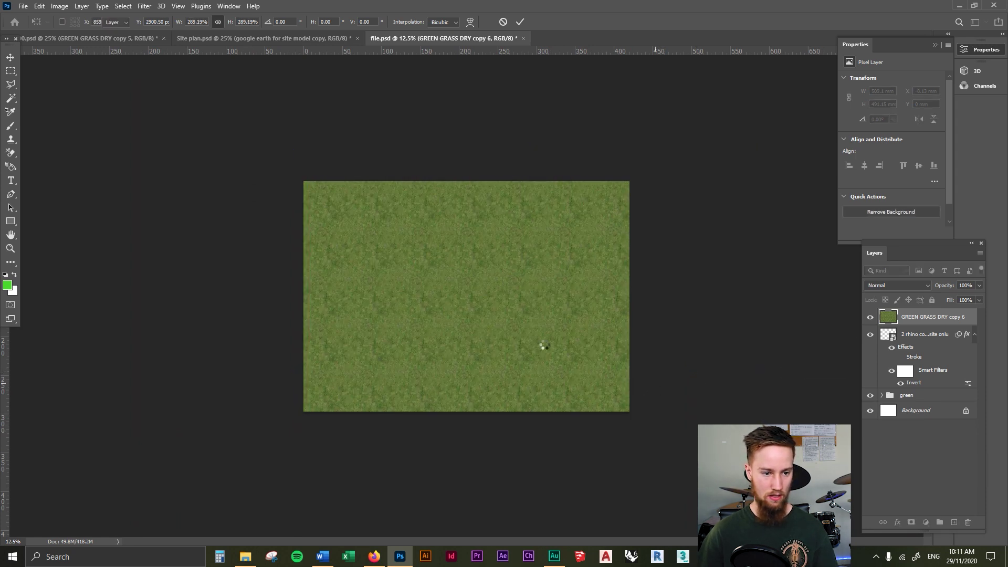
key(ctrl+plus)
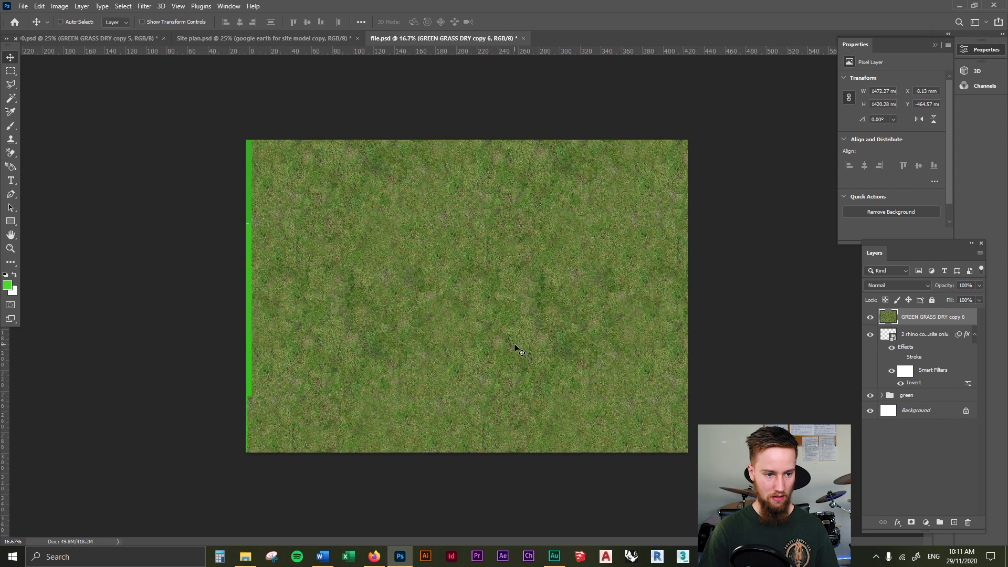
drag(494, 292, 485, 289)
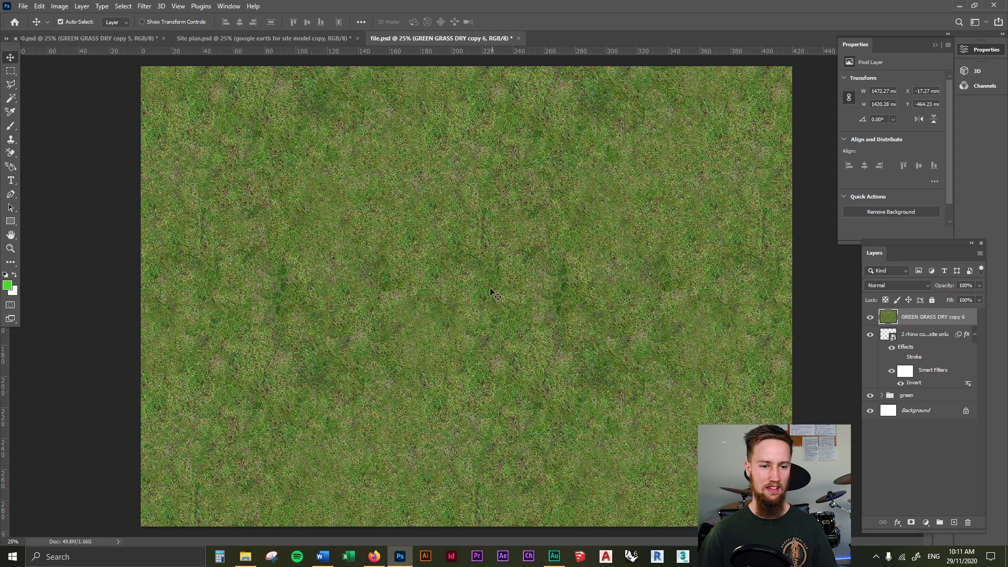
drag(487, 240, 475, 289)
- Delete the merged grass layer and place GREEN GRASS DRY.jpg in the canvas's upper-left corner, scaled to about 169 mm square
key(Delete)
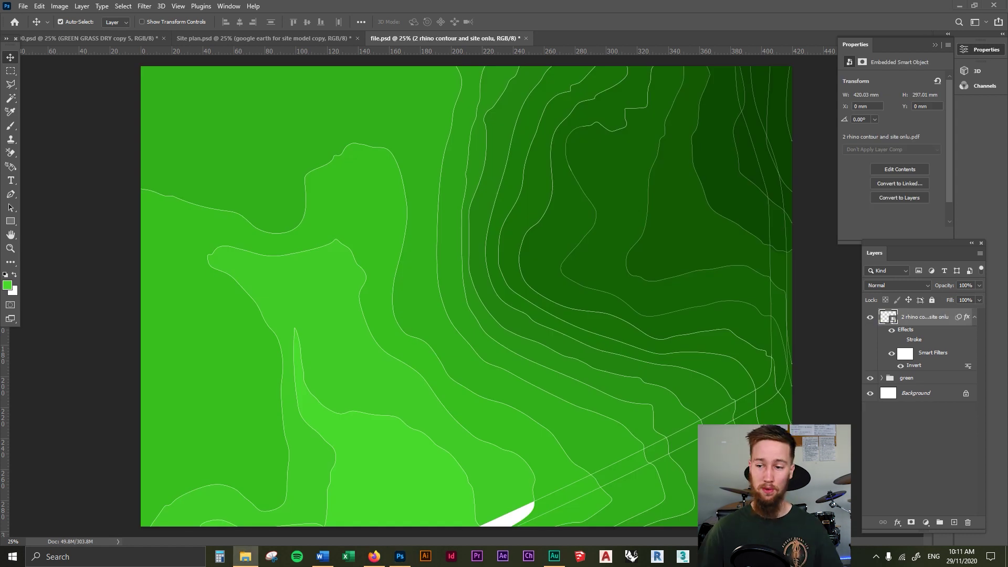
drag(686, 252, 472, 298)
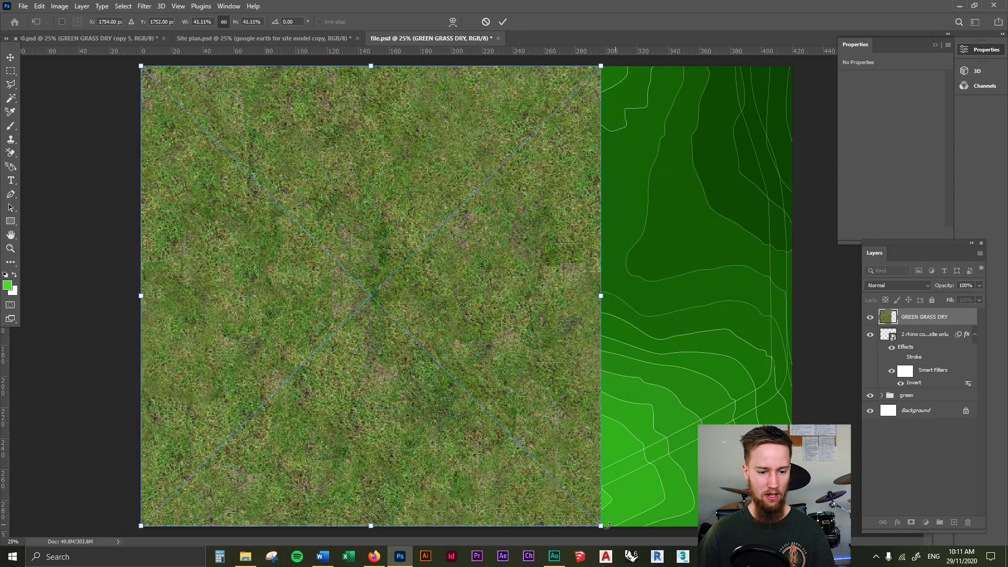
drag(517, 483, 368, 360)
key(Return)
- Duplicate the grass tile to the right, butt it against the original, and flip the copy horizontally
alt+drag(241, 235, 502, 233)
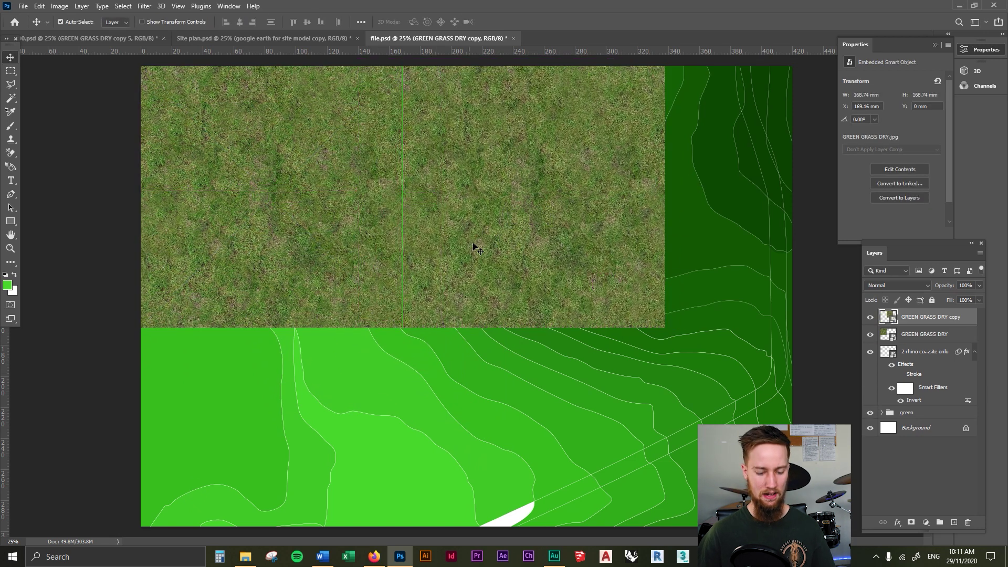
key(Left)
key(Right)
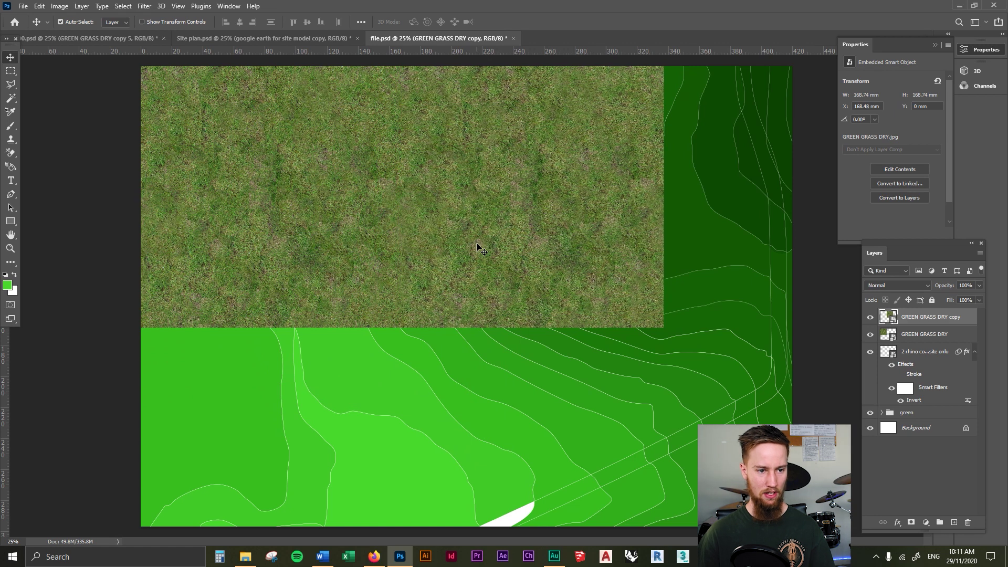
key(ctrl+t)
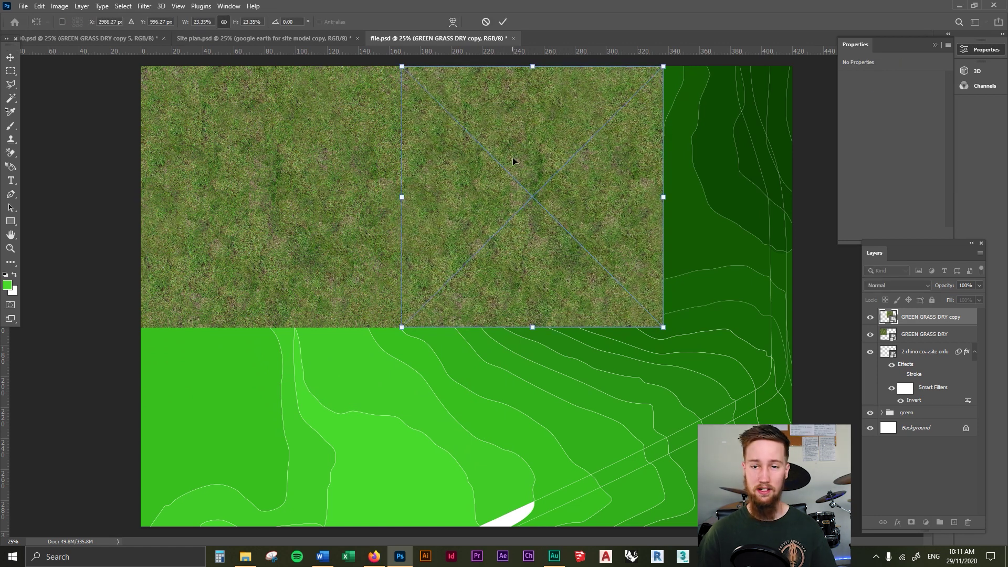
right_click(505, 158)
click(541, 319)
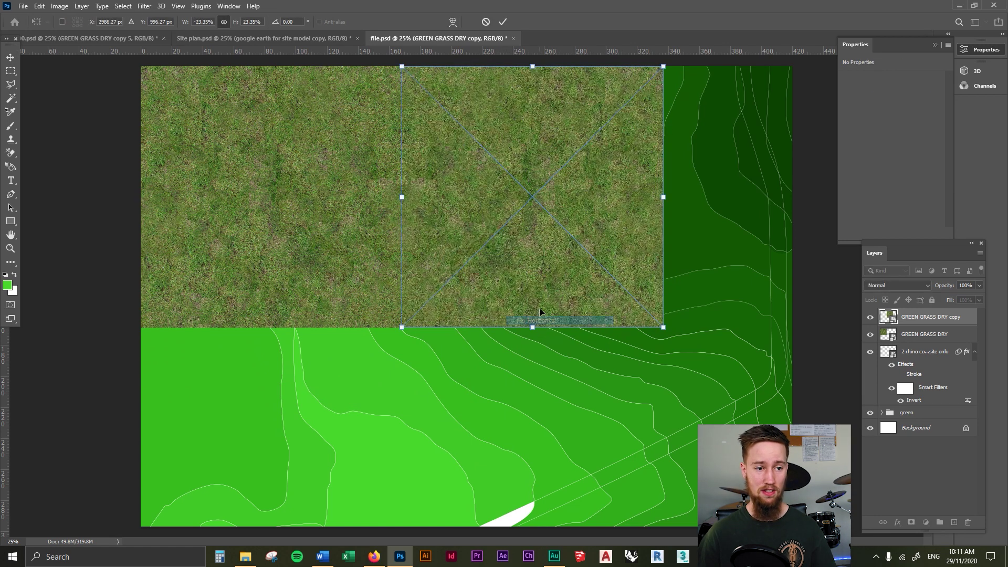
key(Return)
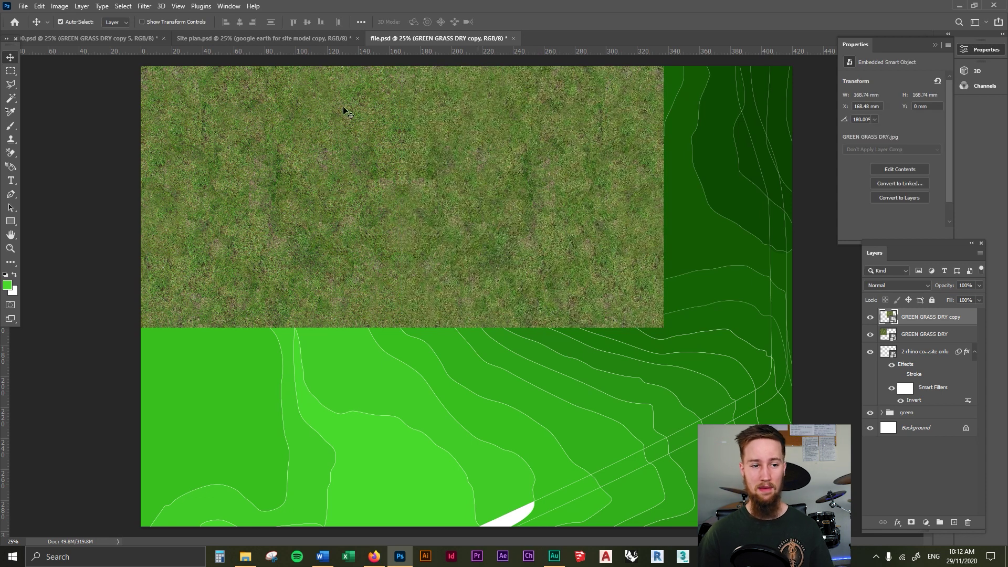
- Duplicate the two grass tiles downward and copy all four tiles to the right to cover the whole canvas
key(alt+shift+bracketleft)
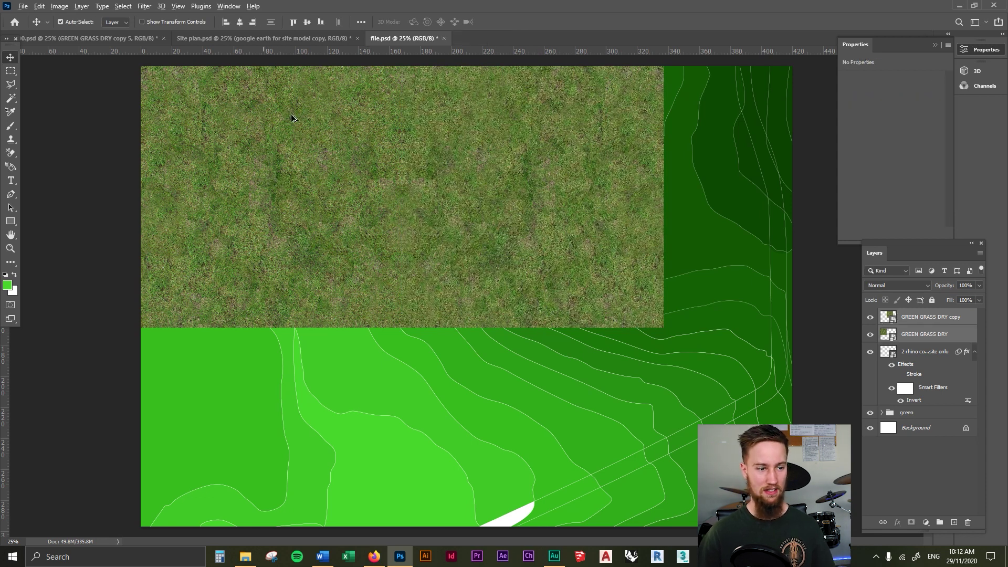
drag(292, 117, 297, 394)
shift+click(925, 368)
drag(362, 296, 873, 301)
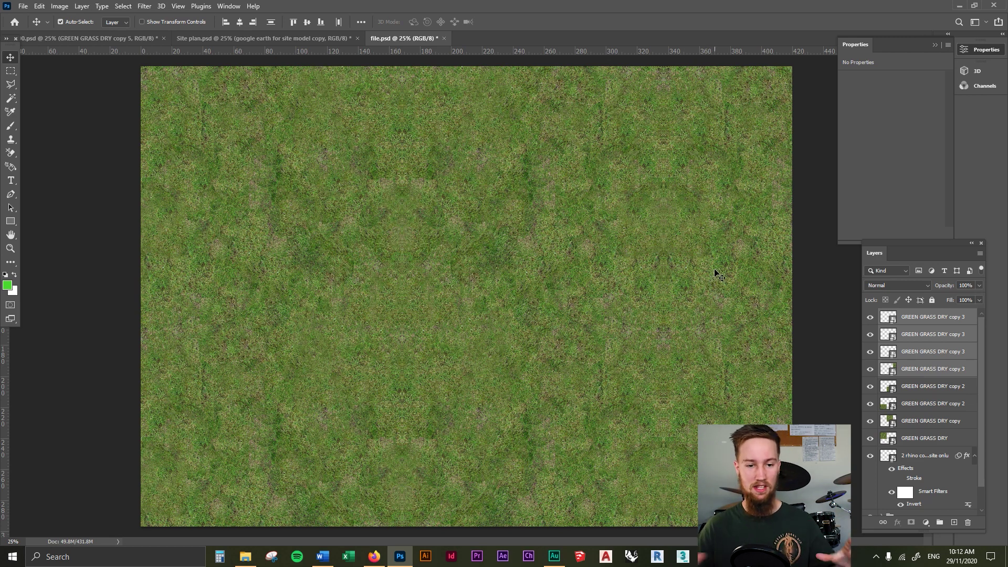
- Merge all the GREEN GRASS DRY layers into one and move it beneath the rhino contour linework layer
click(930, 319)
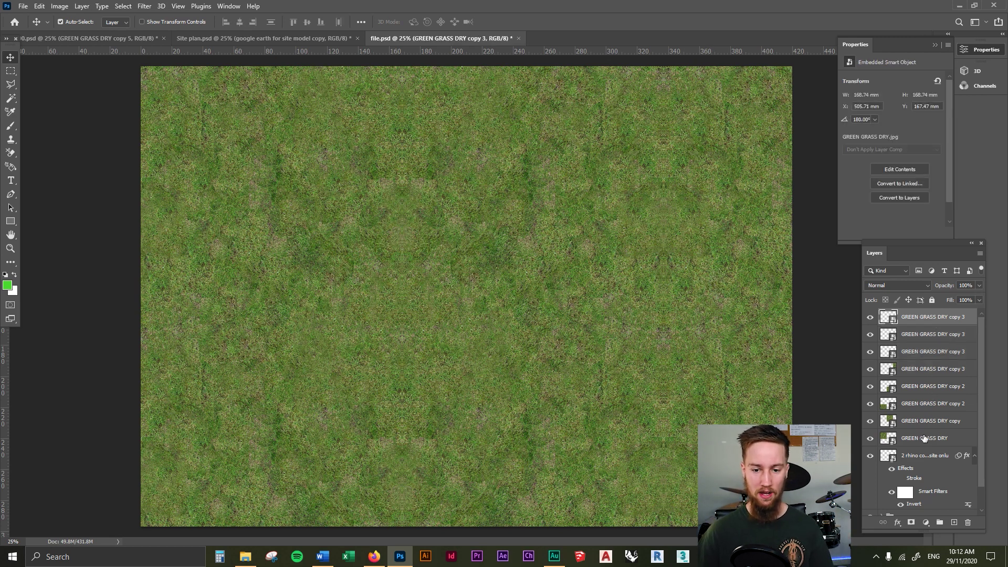
shift+click(924, 438)
right_click(925, 438)
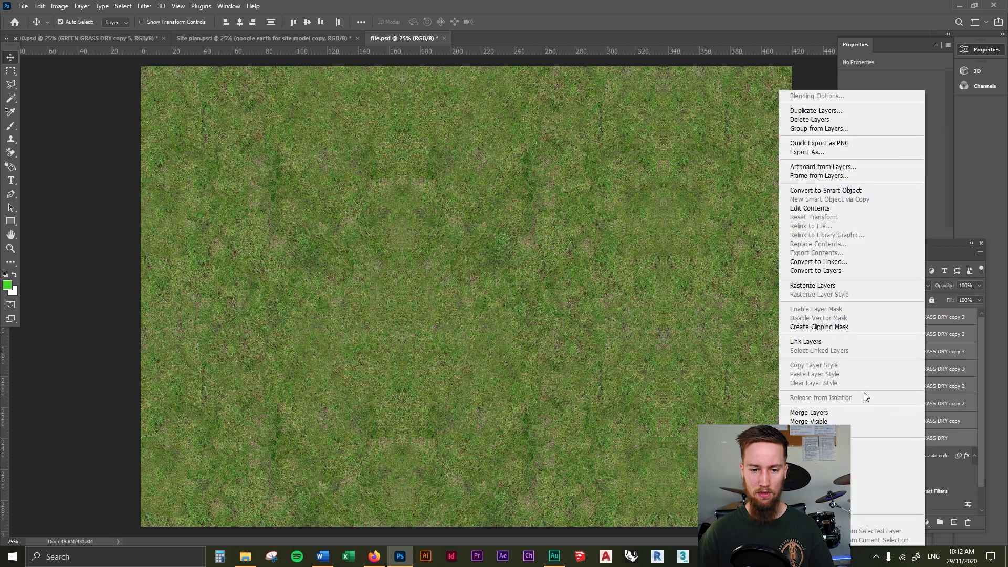
click(829, 413)
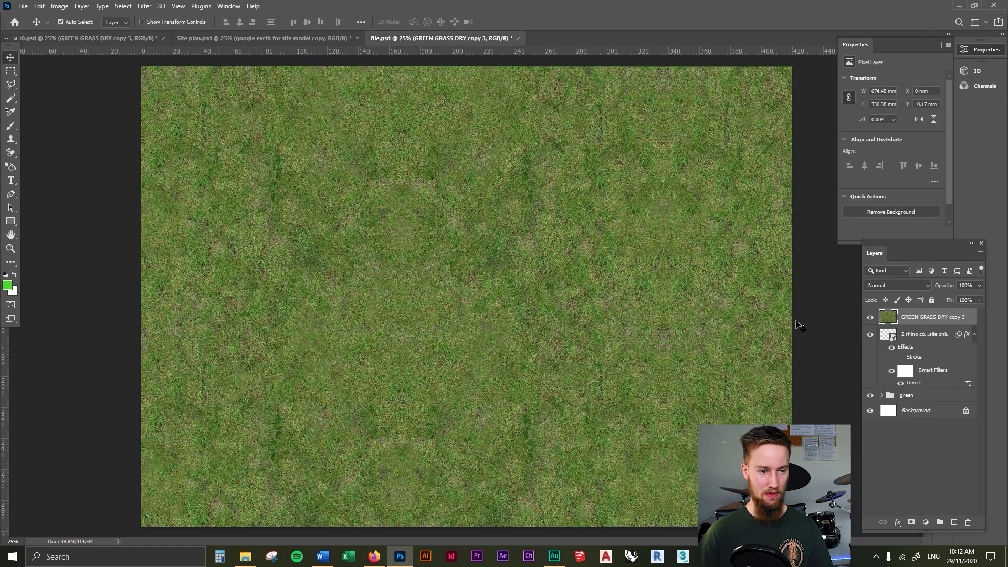
drag(923, 328, 932, 387)
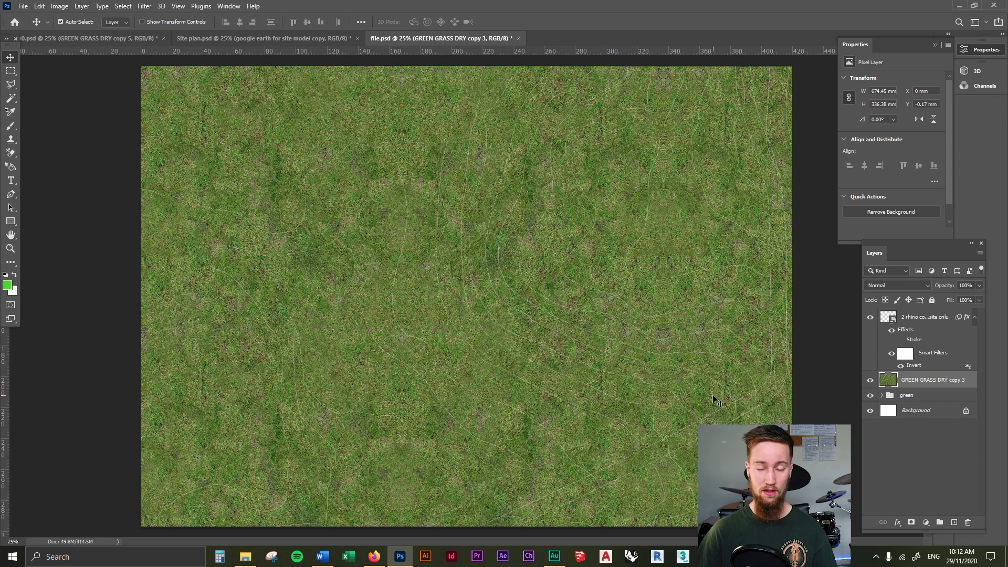
- Darken the whole grass layer using the Burn tool with a 1500 px brush, Highlights range and 50% exposure
key(o)
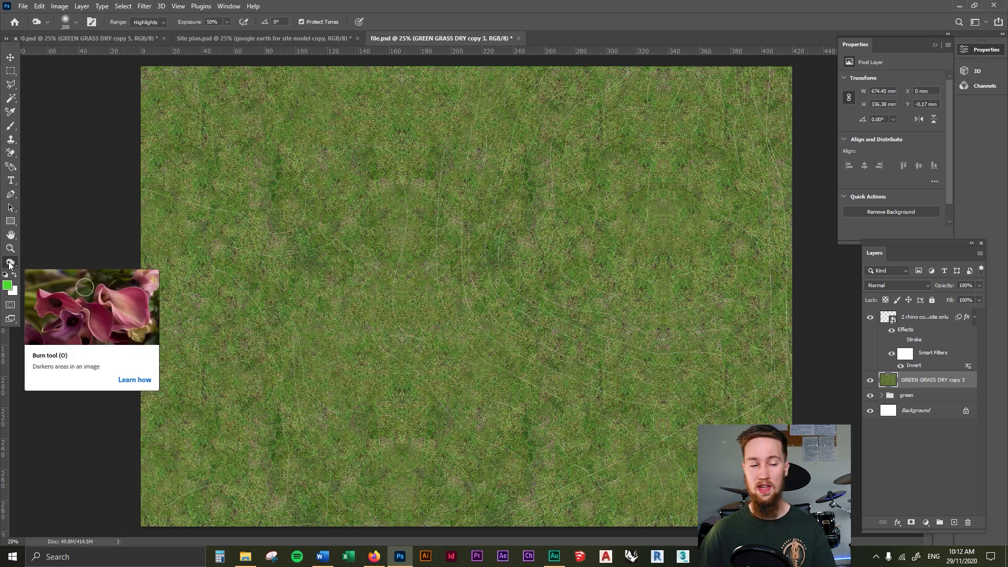
click(9, 266)
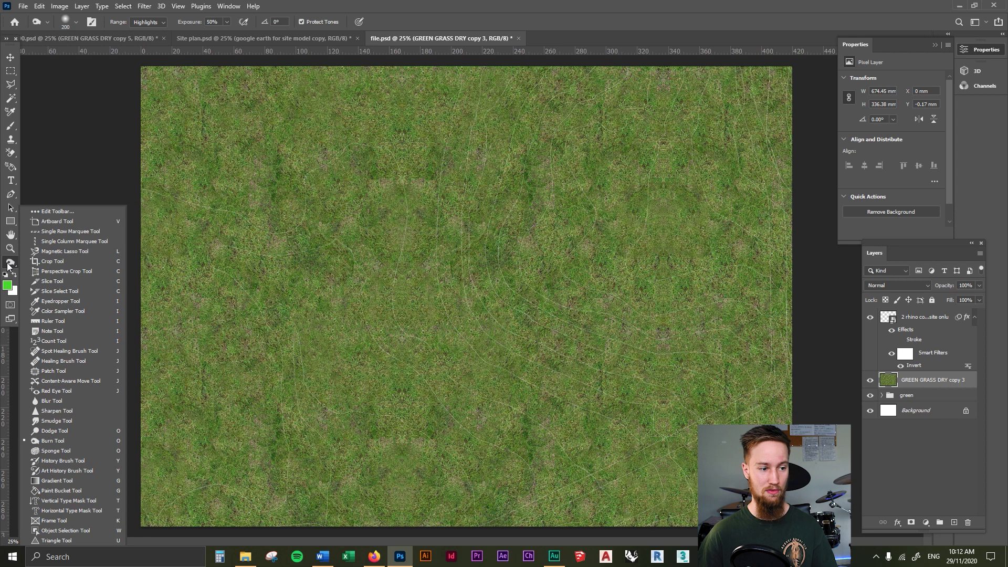
click(57, 442)
key(bracketright)
key(bracketright)
key(bracketright)
key(bracketright)
key(bracketright)
key(bracketright)
key(bracketright)
key(bracketright)
key(bracketright)
key(bracketright)
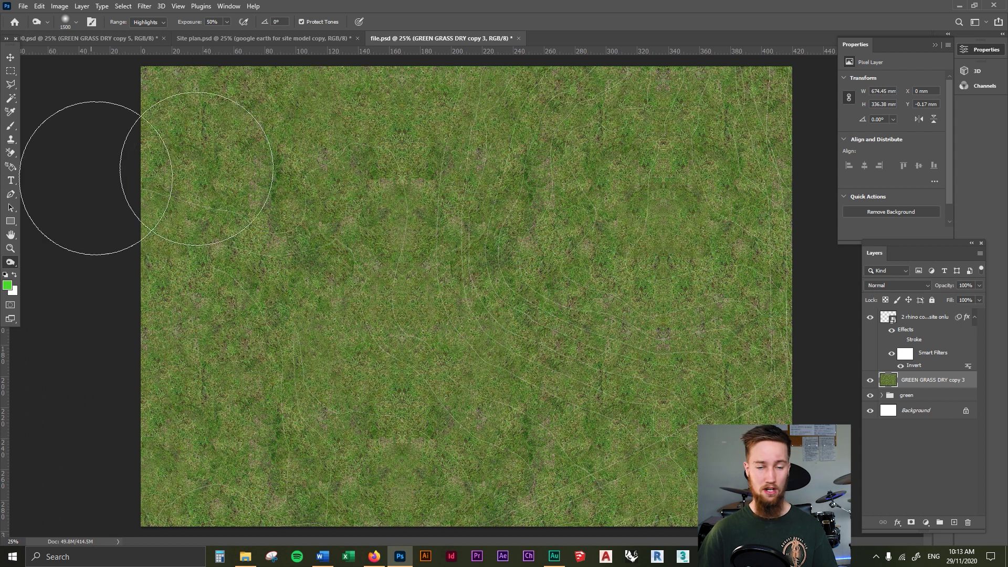
key(bracketleft)
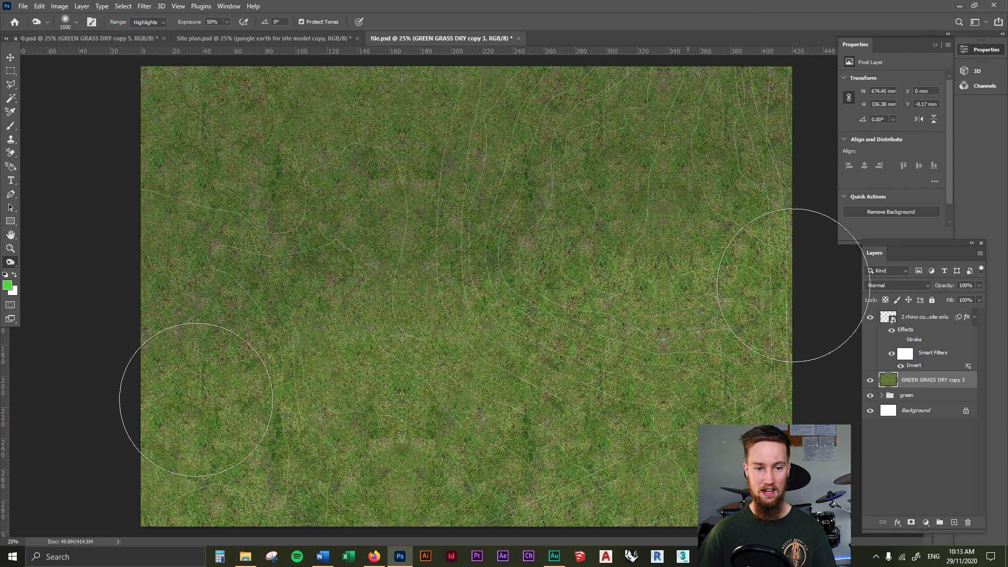
drag(192, 417, 719, 489)
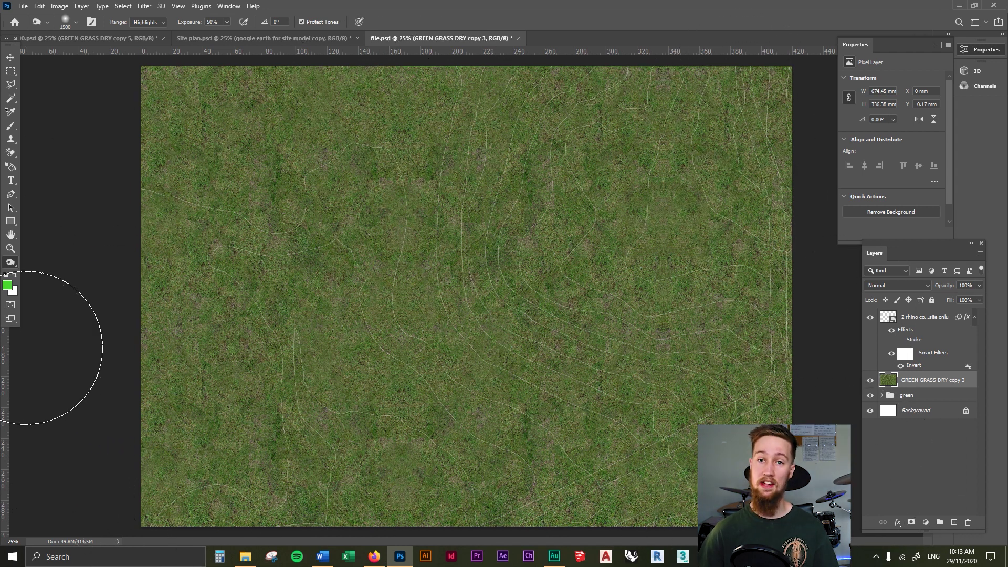
- Try the Dodge tool on the darkened grass with a 700 px brush, Highlights range and 2% exposure
right_click(10, 263)
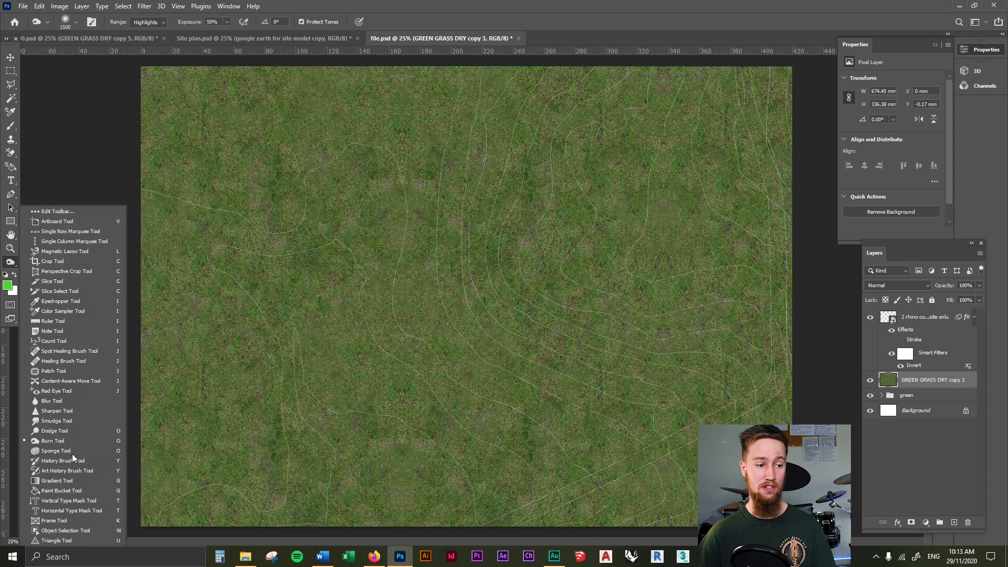
click(68, 433)
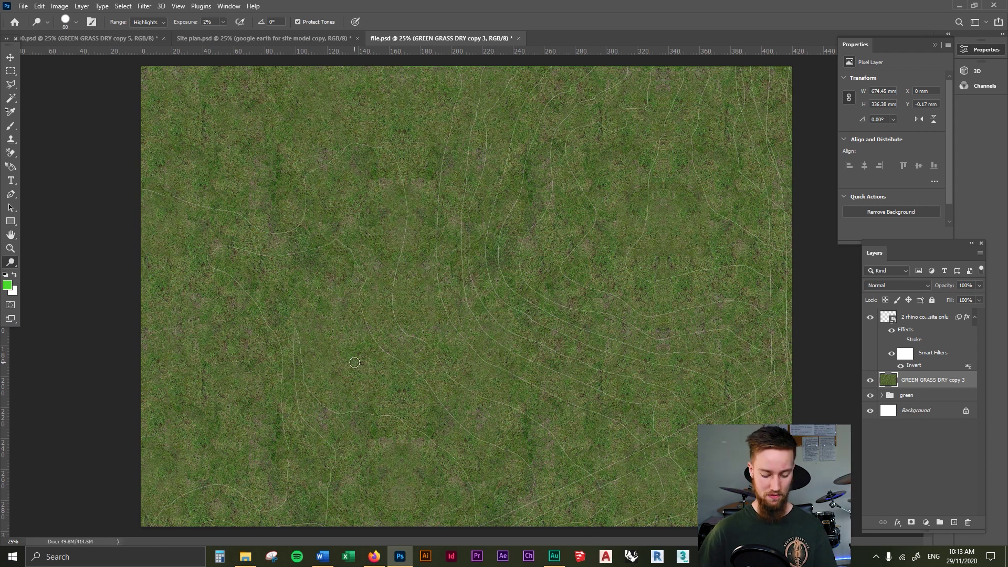
key(bracketright)
key(bracketright)
key(bracketright)
key(bracketright)
key(bracketright)
key(bracketright)
key(bracketleft)
key(bracketleft)
key(bracketleft)
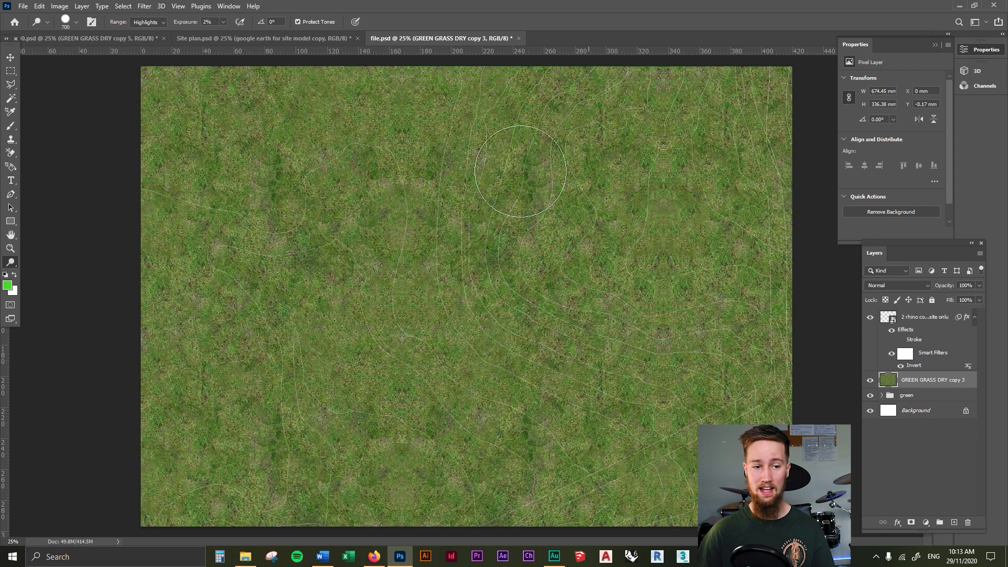
- Burn the grass around the canvas edges with the 1500 px brush at 50% exposure, checking against the finished site plan document
right_click(9, 263)
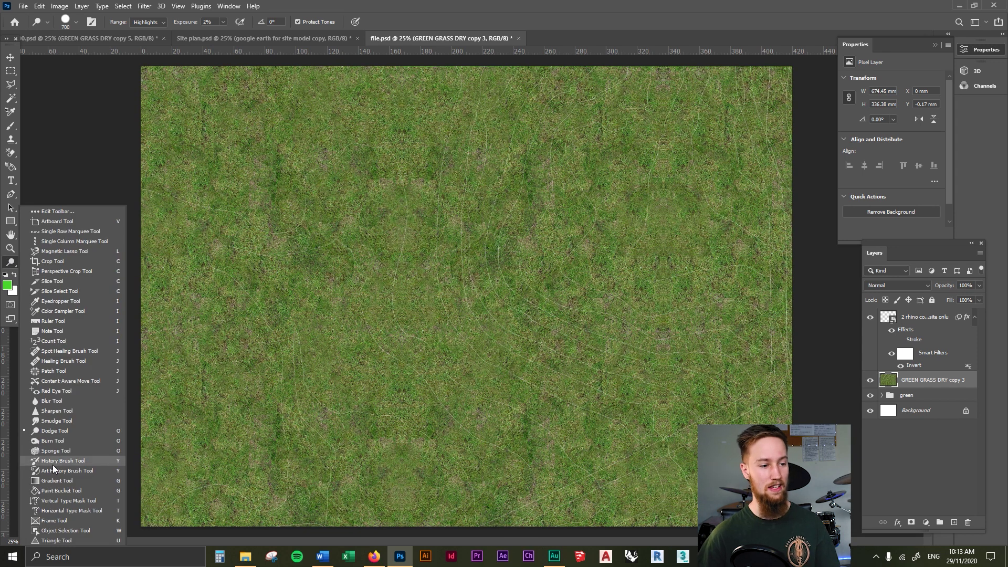
click(52, 441)
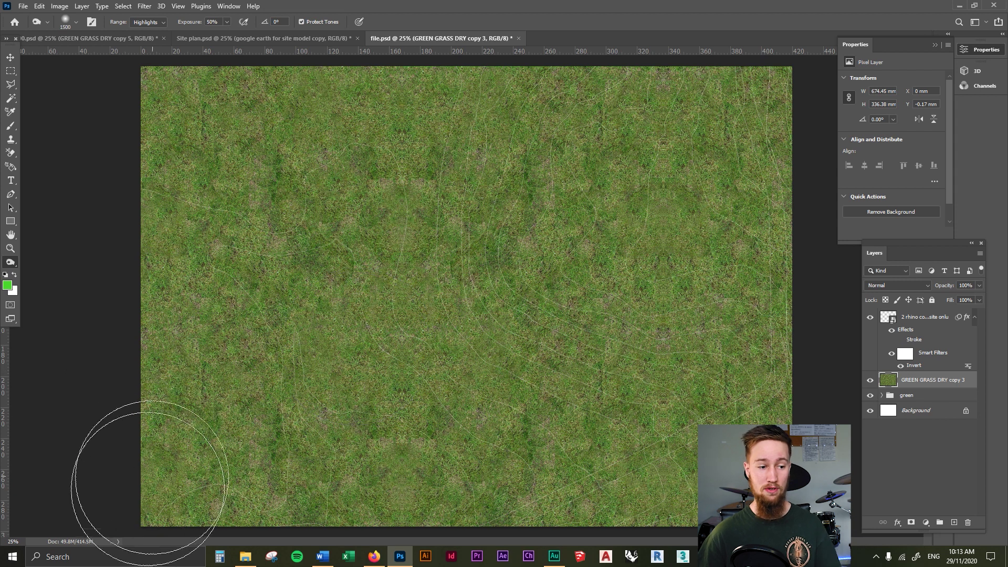
mouse_move(196, 71)
mouse_down()
mouse_move(619, 34)
mouse_move(833, 248)
mouse_move(793, 410)
mouse_move(353, 523)
mouse_move(226, 525)
mouse_up()
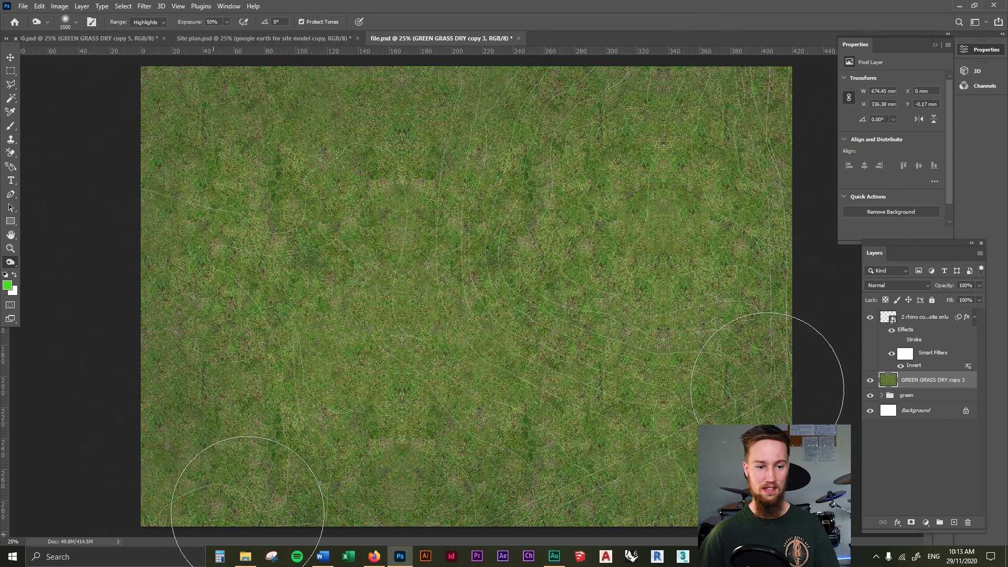
click(79, 38)
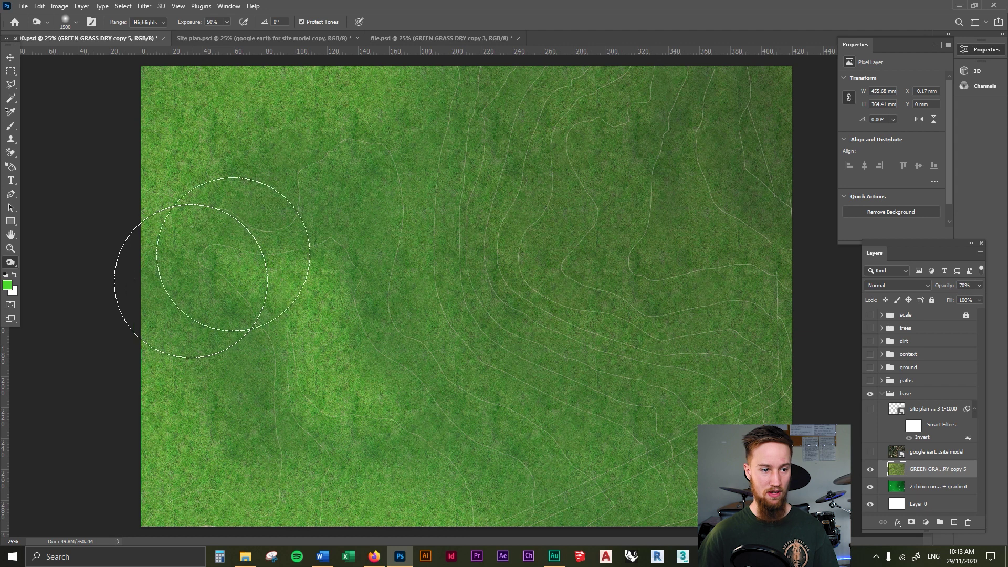
click(475, 38)
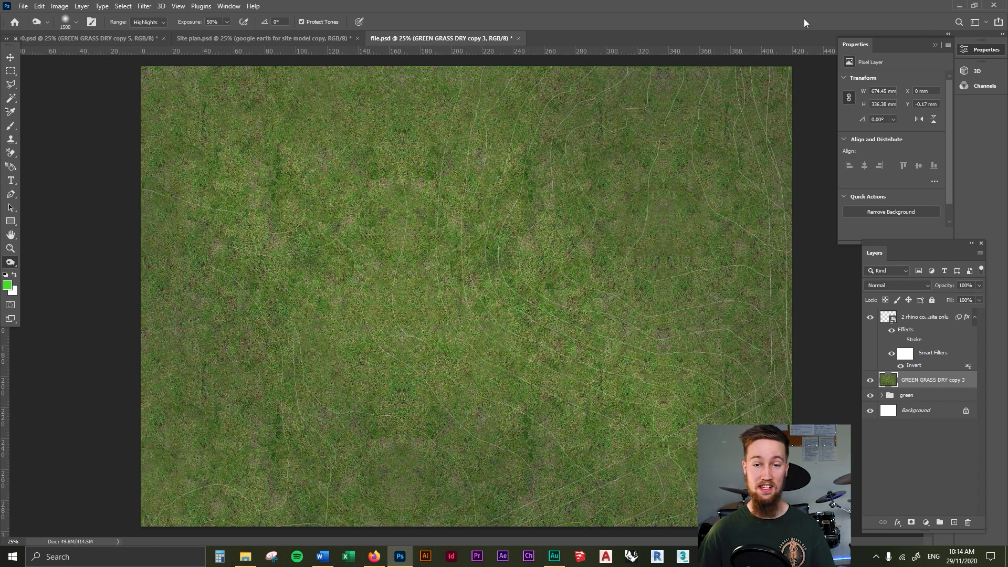
- Lighten parts of the grass using the Dodge tool with a 700 px brush at 2% exposure
right_click(9, 267)
click(67, 433)
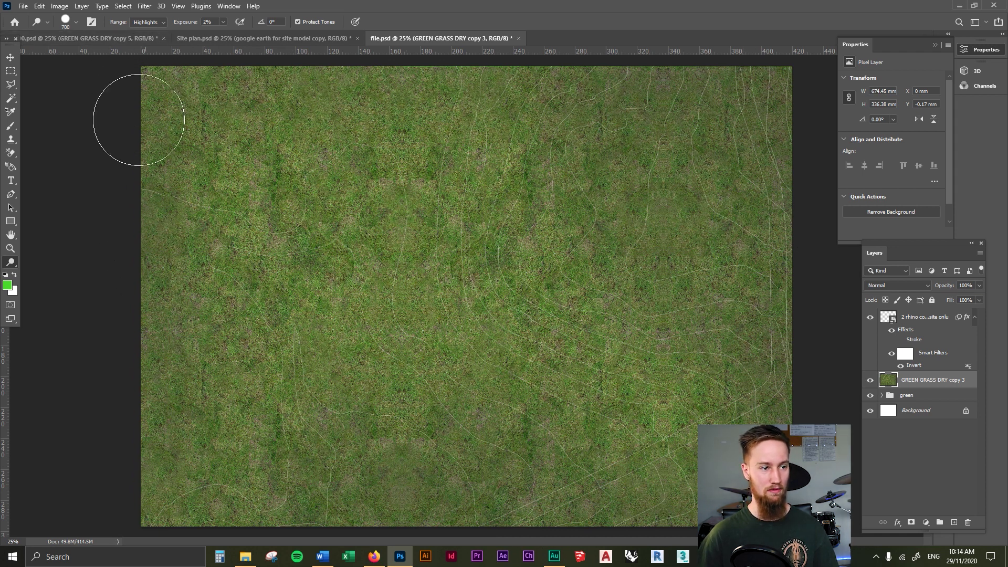
- Return to the Burn tool and set its brush to 700 px and its exposure to 20%
key(shift+o)
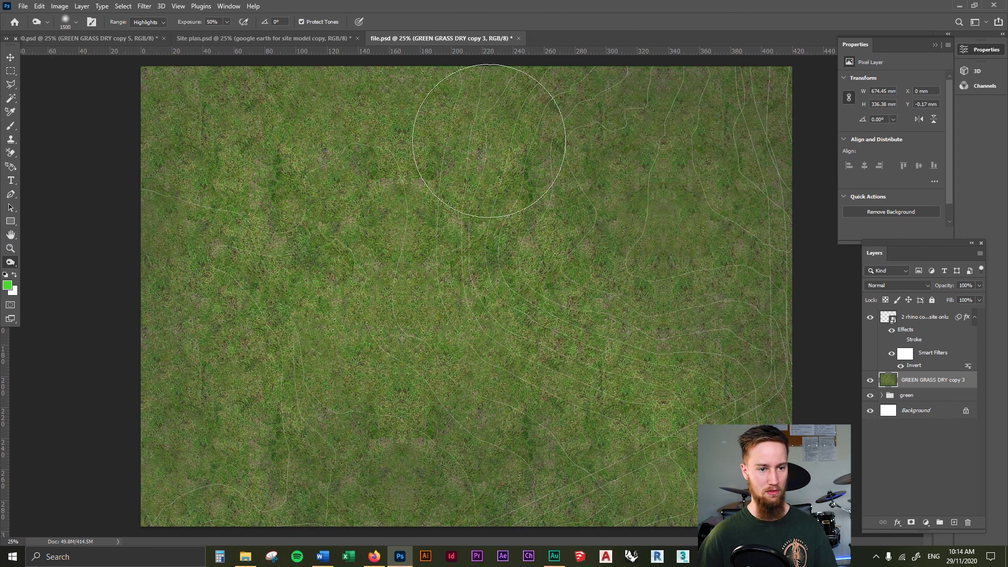
key(bracketleft)
key(bracketleft)
key(bracketleft)
key(bracketleft)
key(bracketleft)
key(bracketleft)
key(bracketleft)
key(bracketleft)
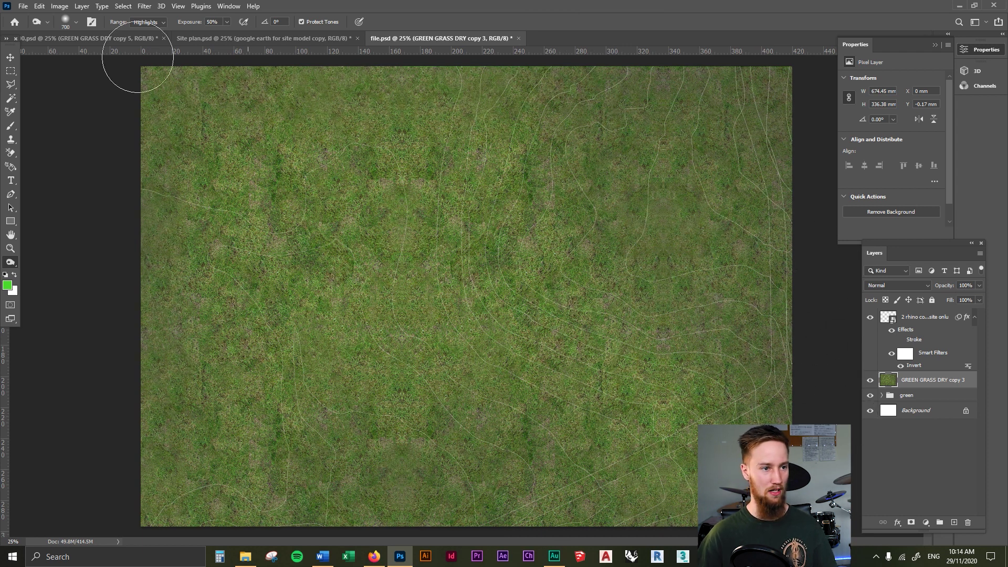
key(Return)
text(20)
key(Return)
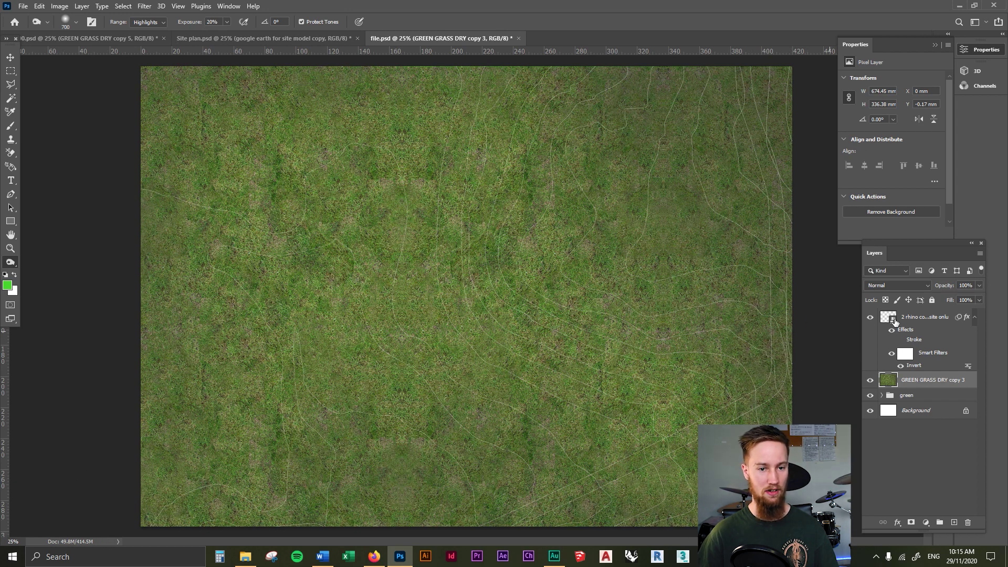
- Burn softer shading into the grass between the contour lines with a 400 px brush
key(bracketleft)
key(bracketleft)
key(bracketleft)
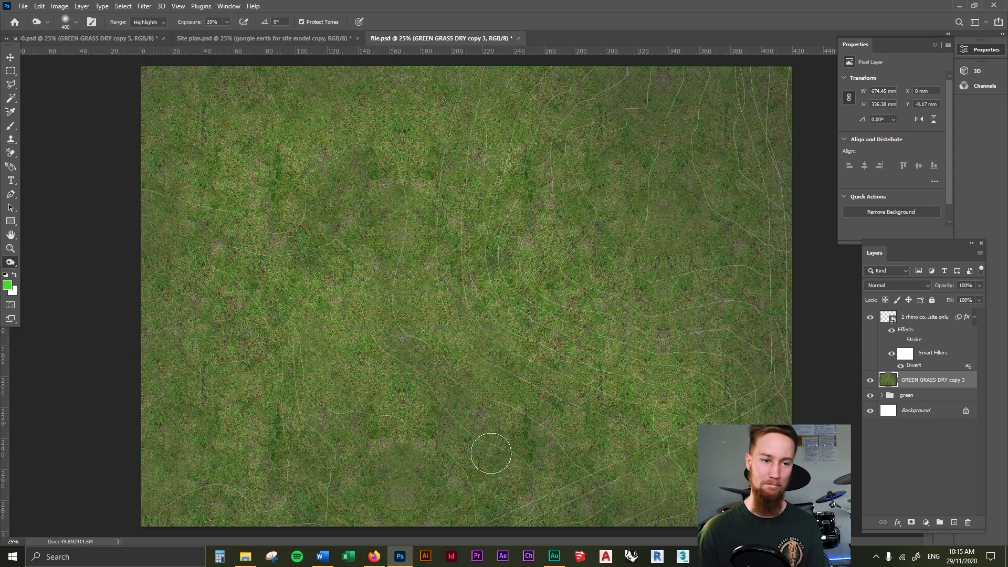
- Copy the google earth for site model layer from the finished site plan into file.psd, above the grass layer, and show it
click(95, 37)
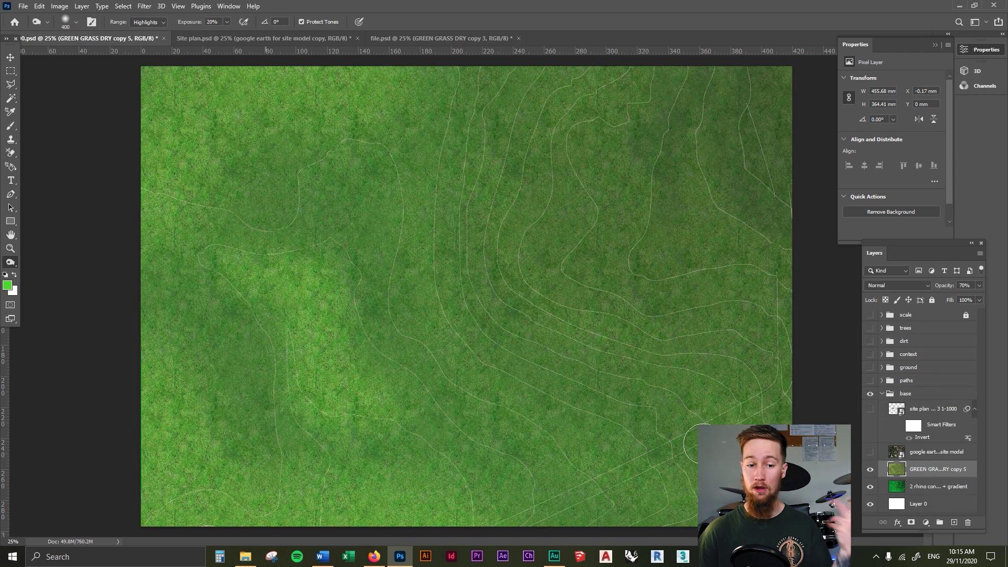
click(930, 455)
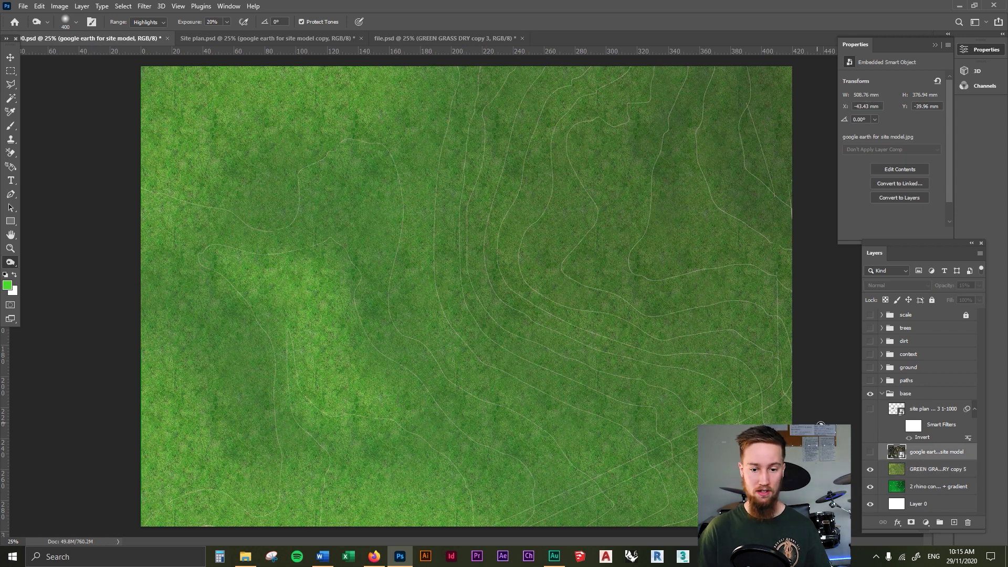
click(418, 37)
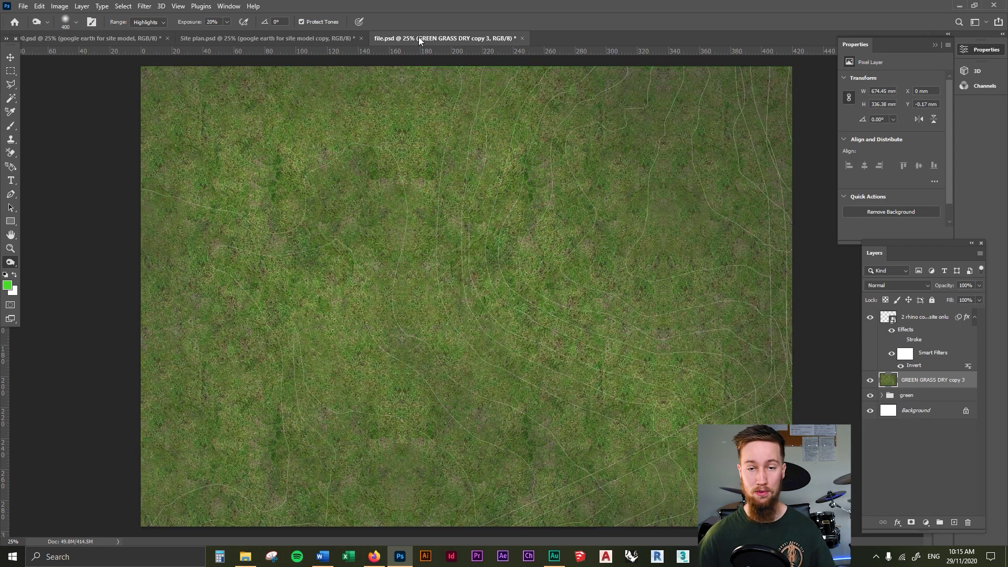
drag(418, 37, 516, 243)
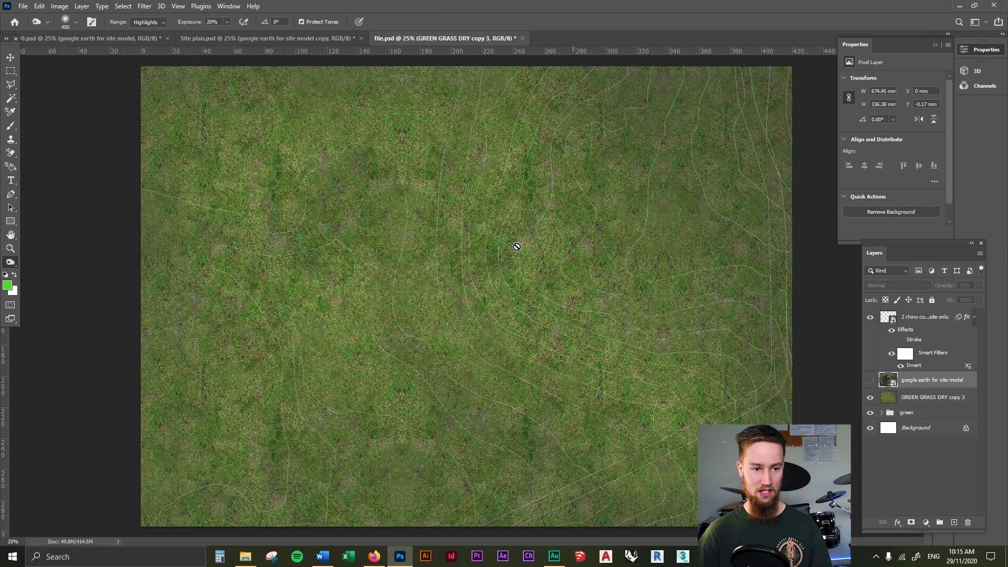
click(871, 381)
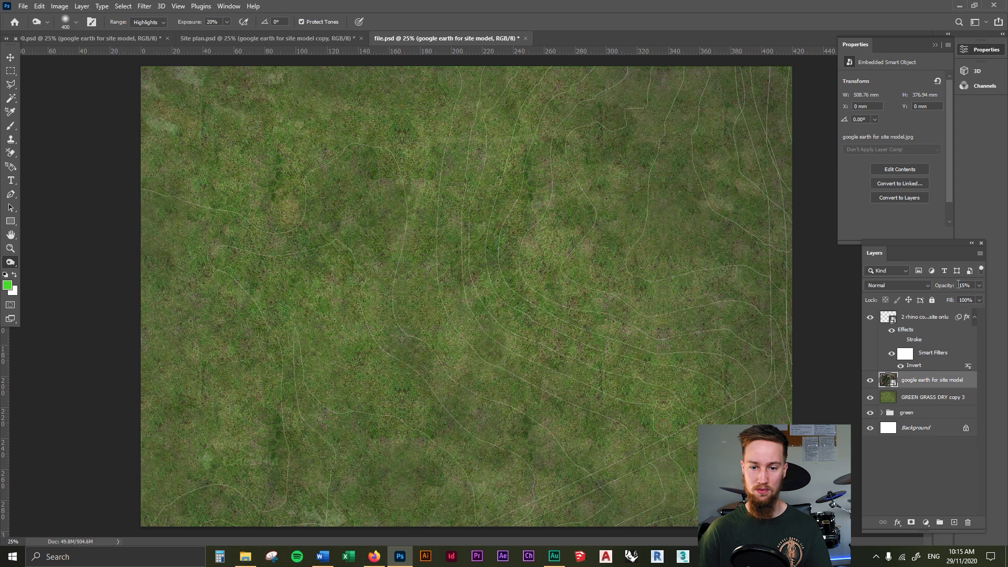
- Try the google earth for site model layer at 50% opacity and return it to 15%
text(50)
key(Return)
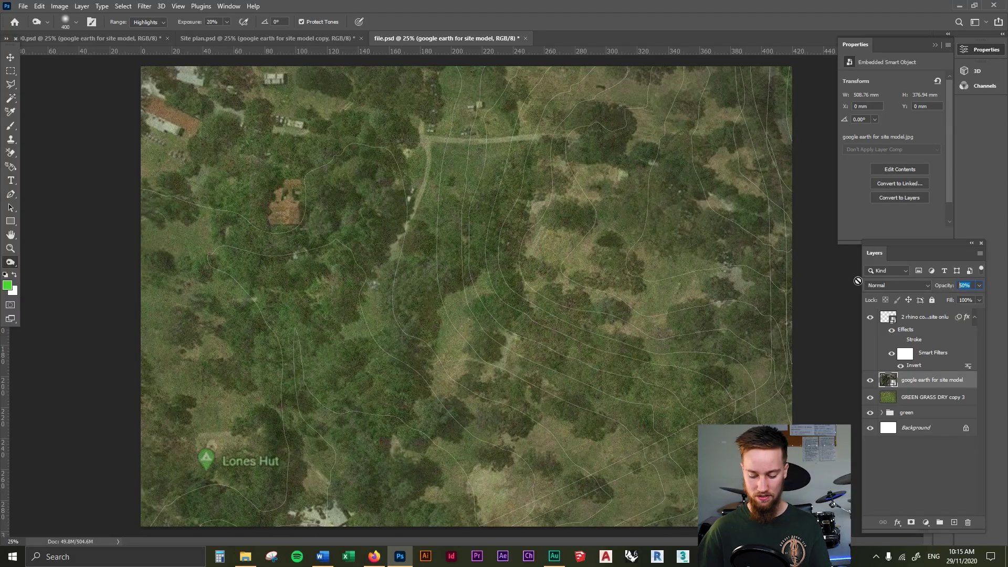
key(Return)
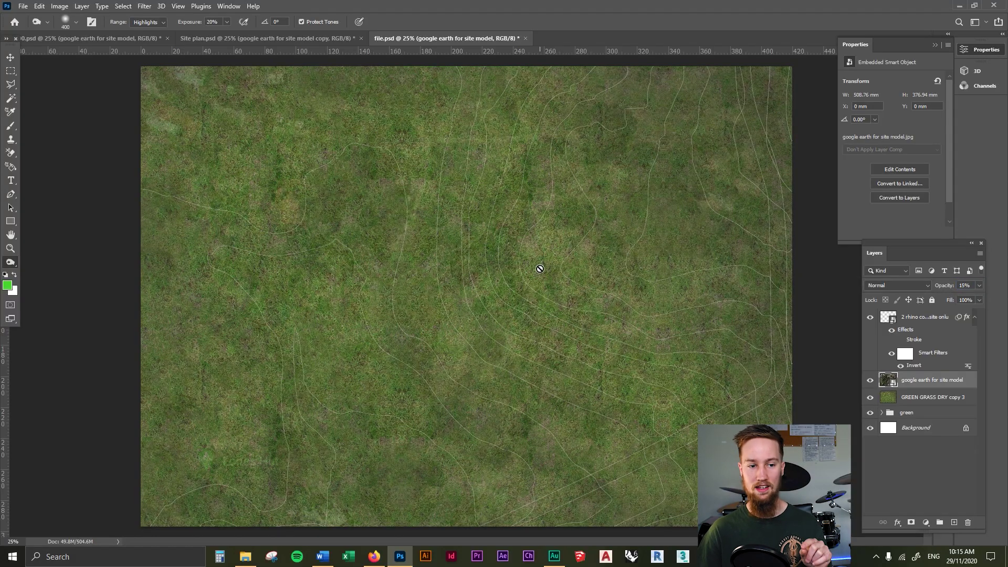
- Try 80% and 70% opacity on the GREEN GRASS DRY copy 3 layer, and settle on 85%
click(920, 399)
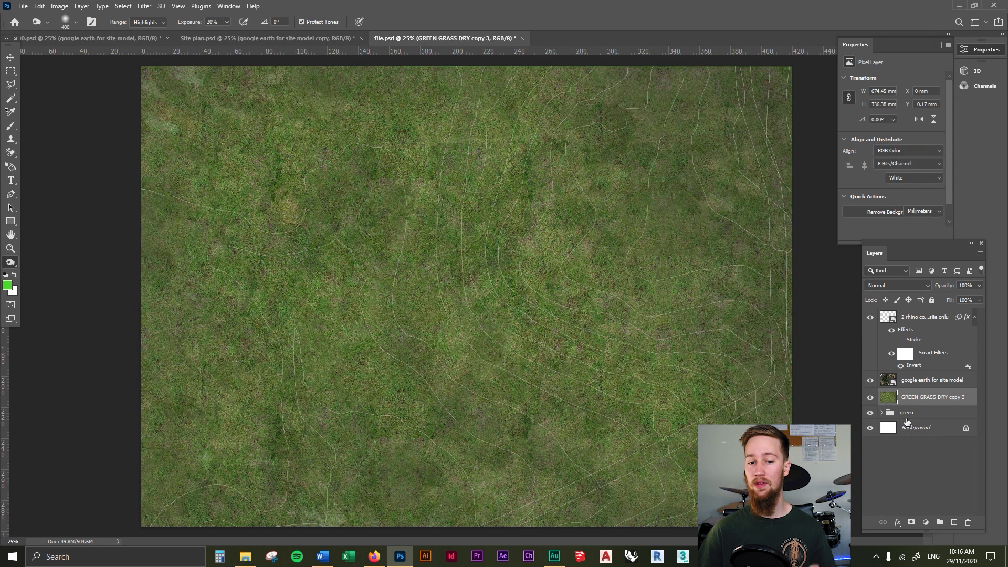
click(907, 413)
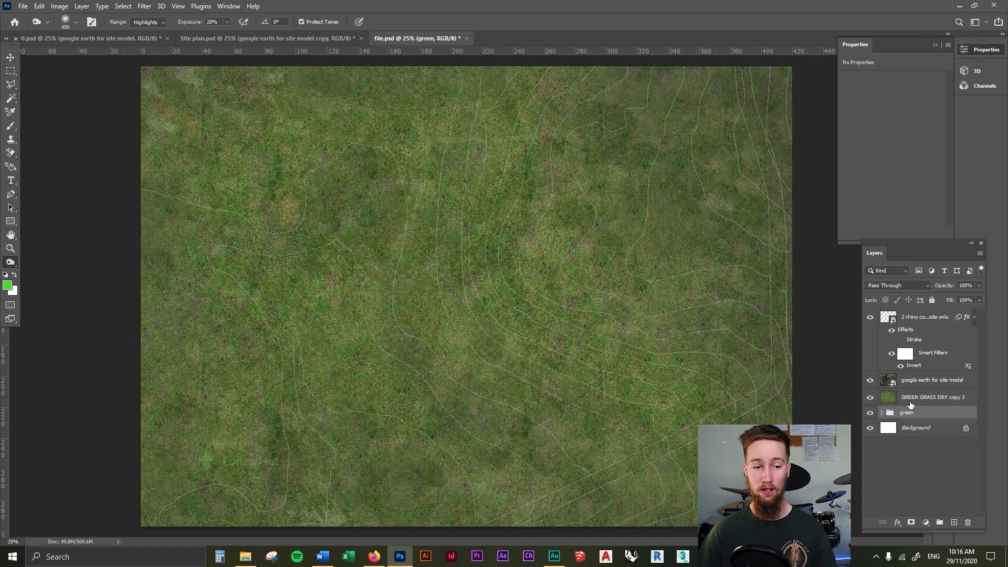
click(912, 399)
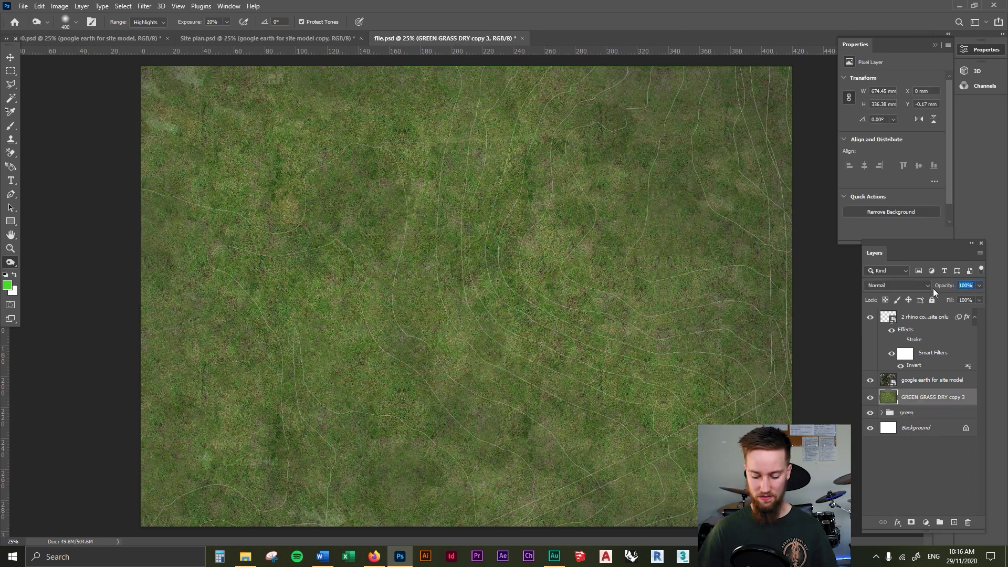
text(80)
key(Return)
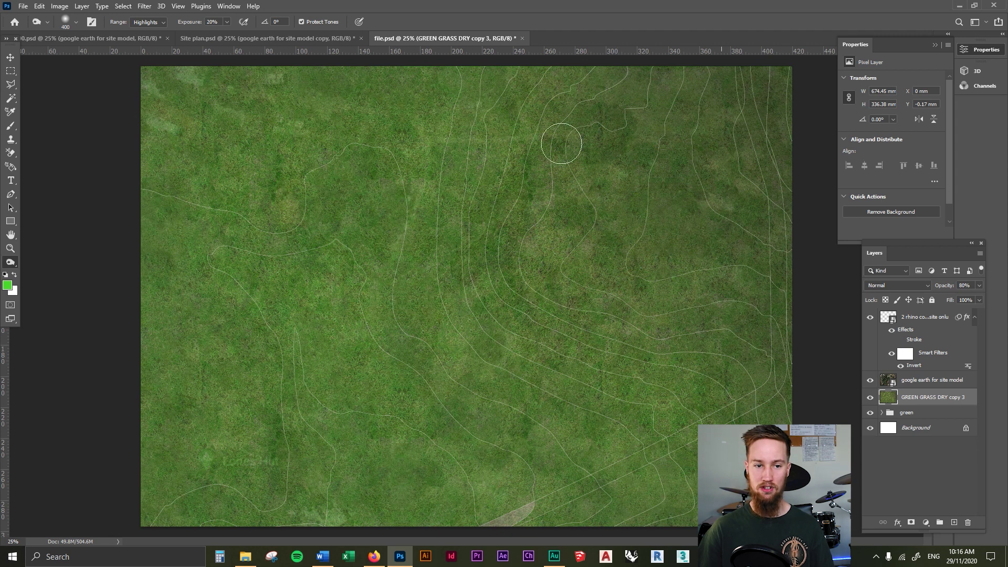
text(70)
key(Return)
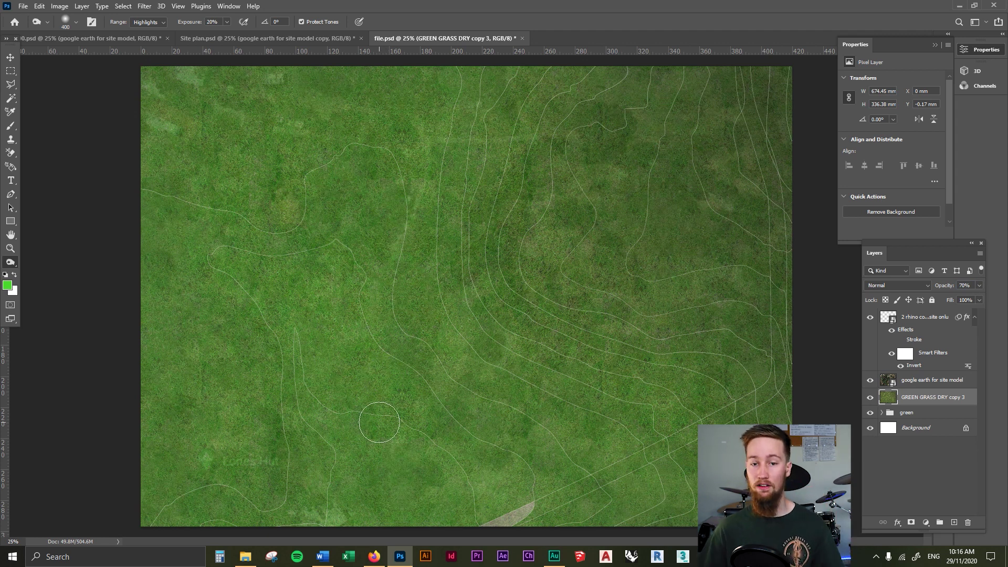
drag(970, 285, 898, 295)
text(85)
key(Return)
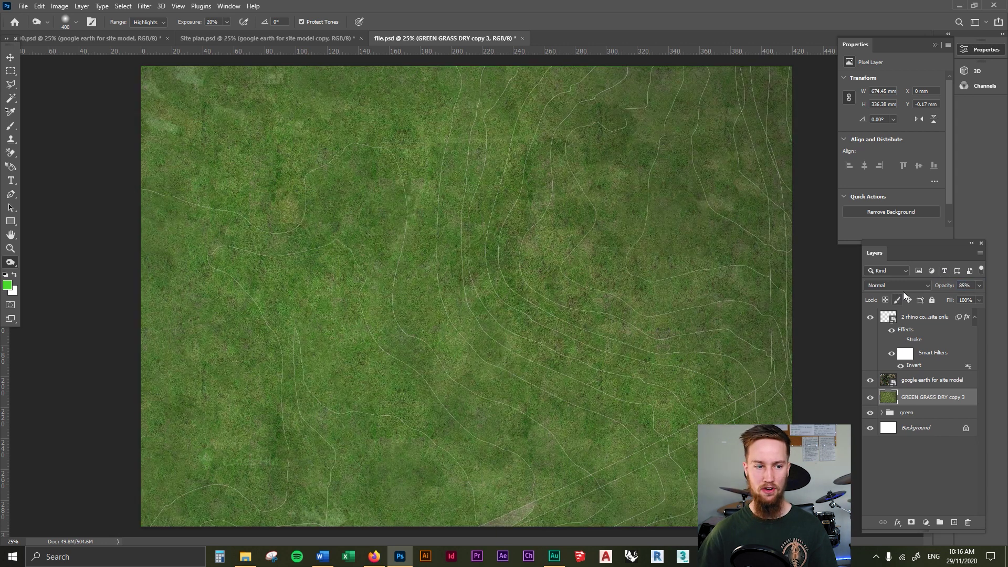
- Compare the blended grass with the green group hidden and shown
click(871, 413)
click(870, 413)
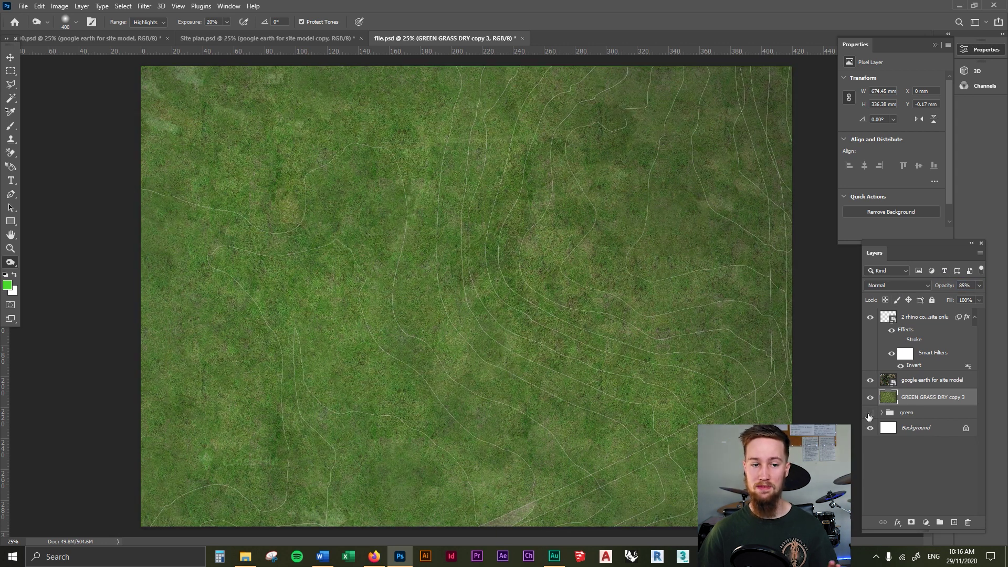
click(869, 415)
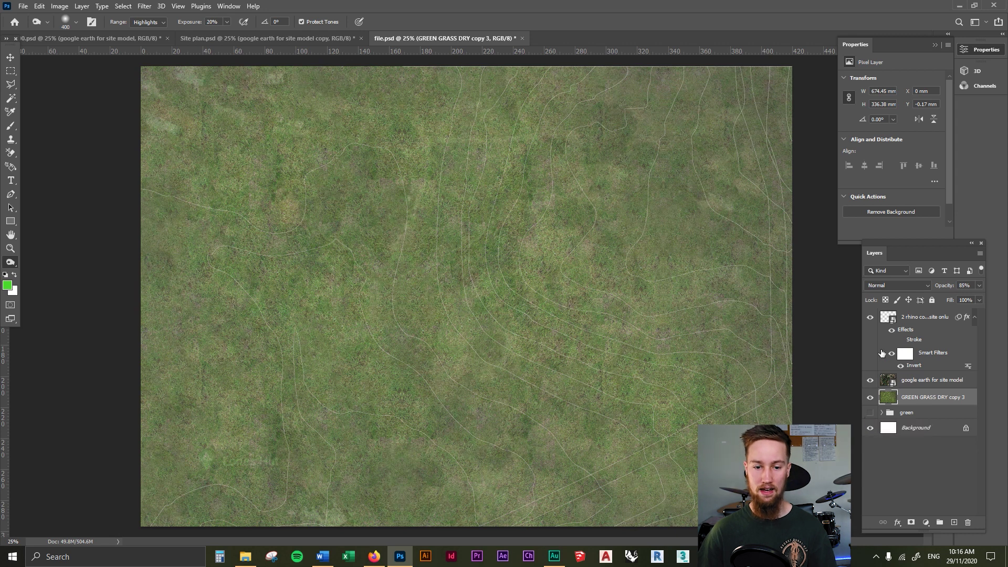
click(869, 415)
- Try the green group at 80% and 50% opacity and return it to 100%
click(911, 412)
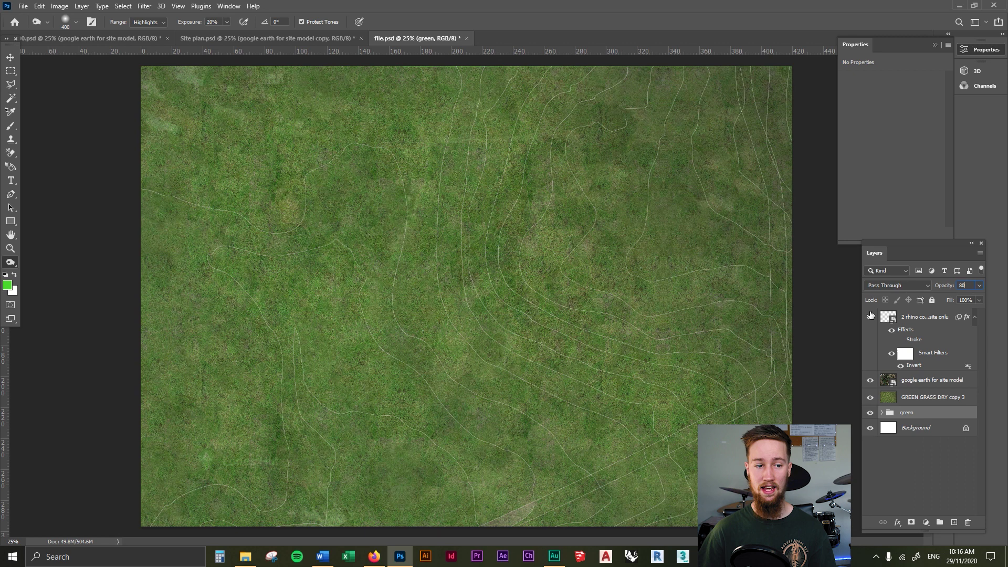
click(960, 286)
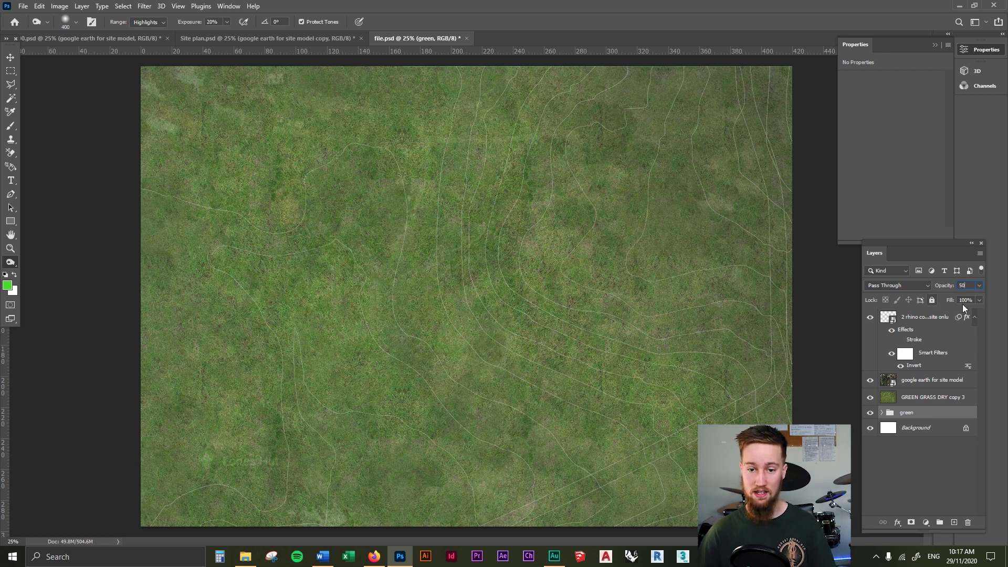
text(100)
key(Return)
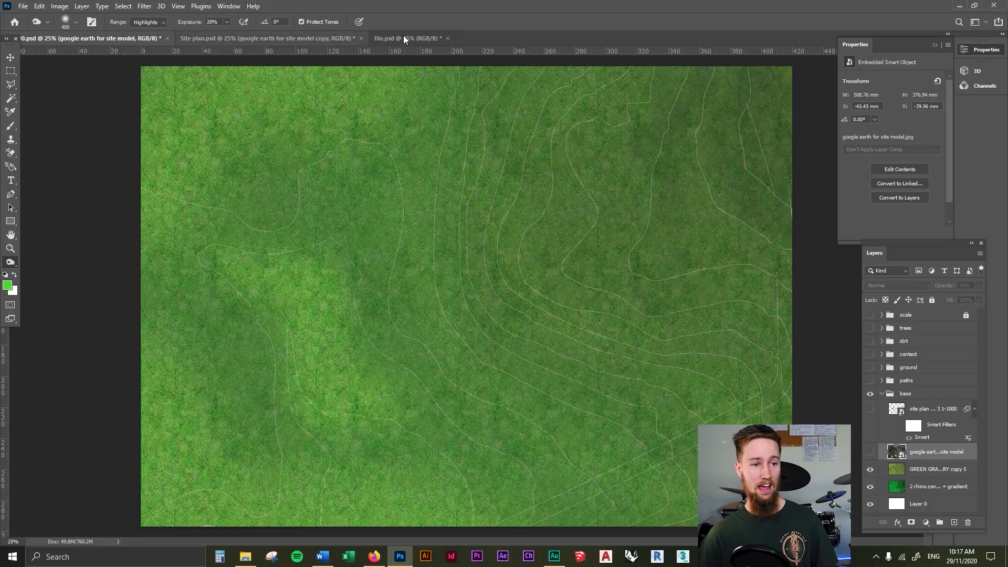
- In the finished site plan document, collapse the base group and show the context group for reference
click(404, 37)
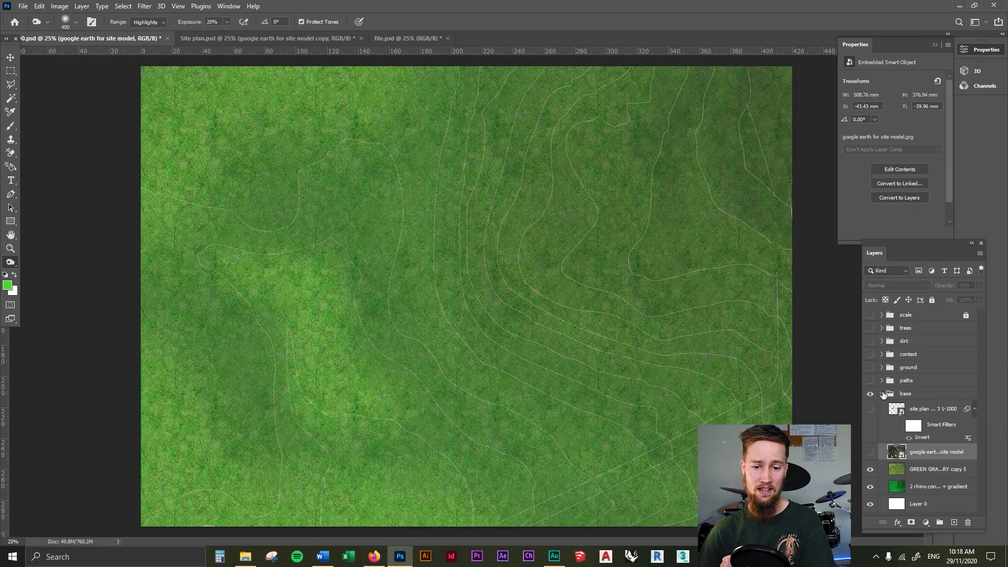
click(883, 395)
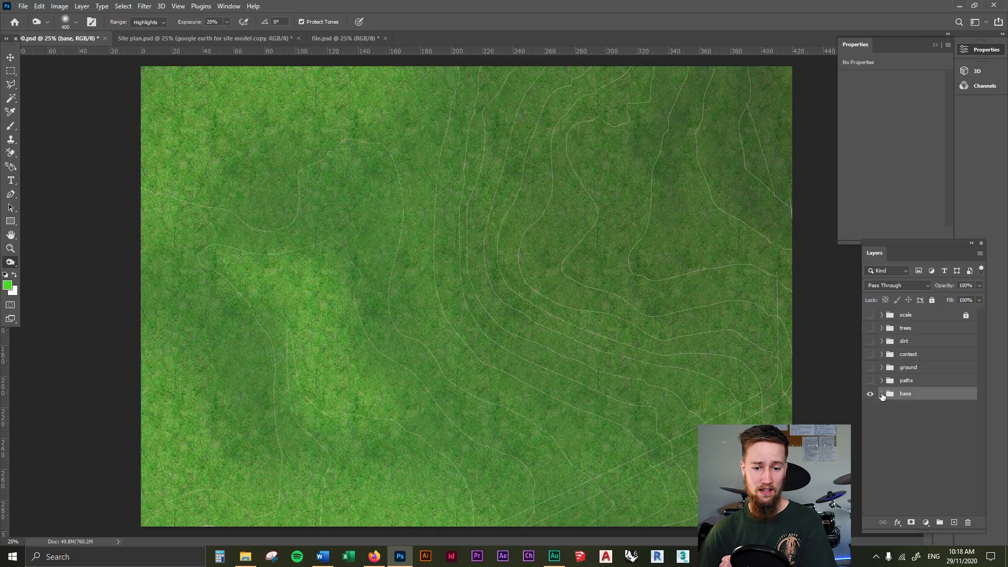
click(896, 420)
click(870, 355)
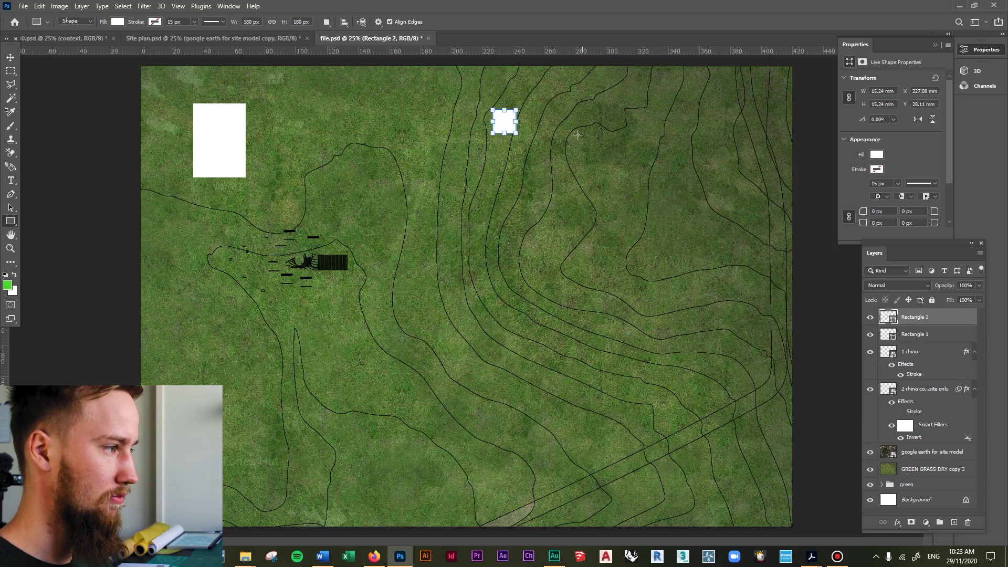
- Draw another white square about 16.6 mm wide beside the small square among the upper contour lines
drag(567, 122, 593, 151)
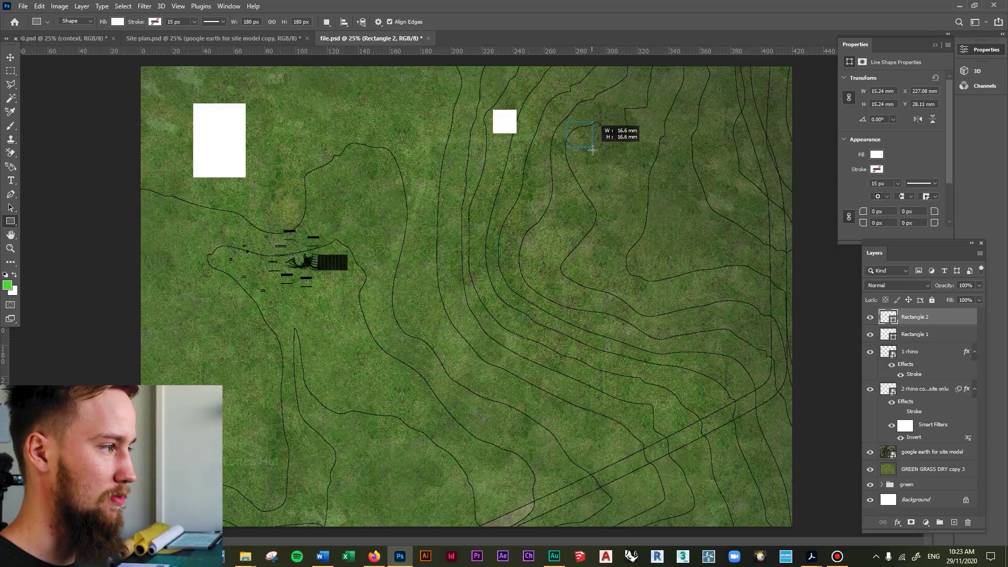